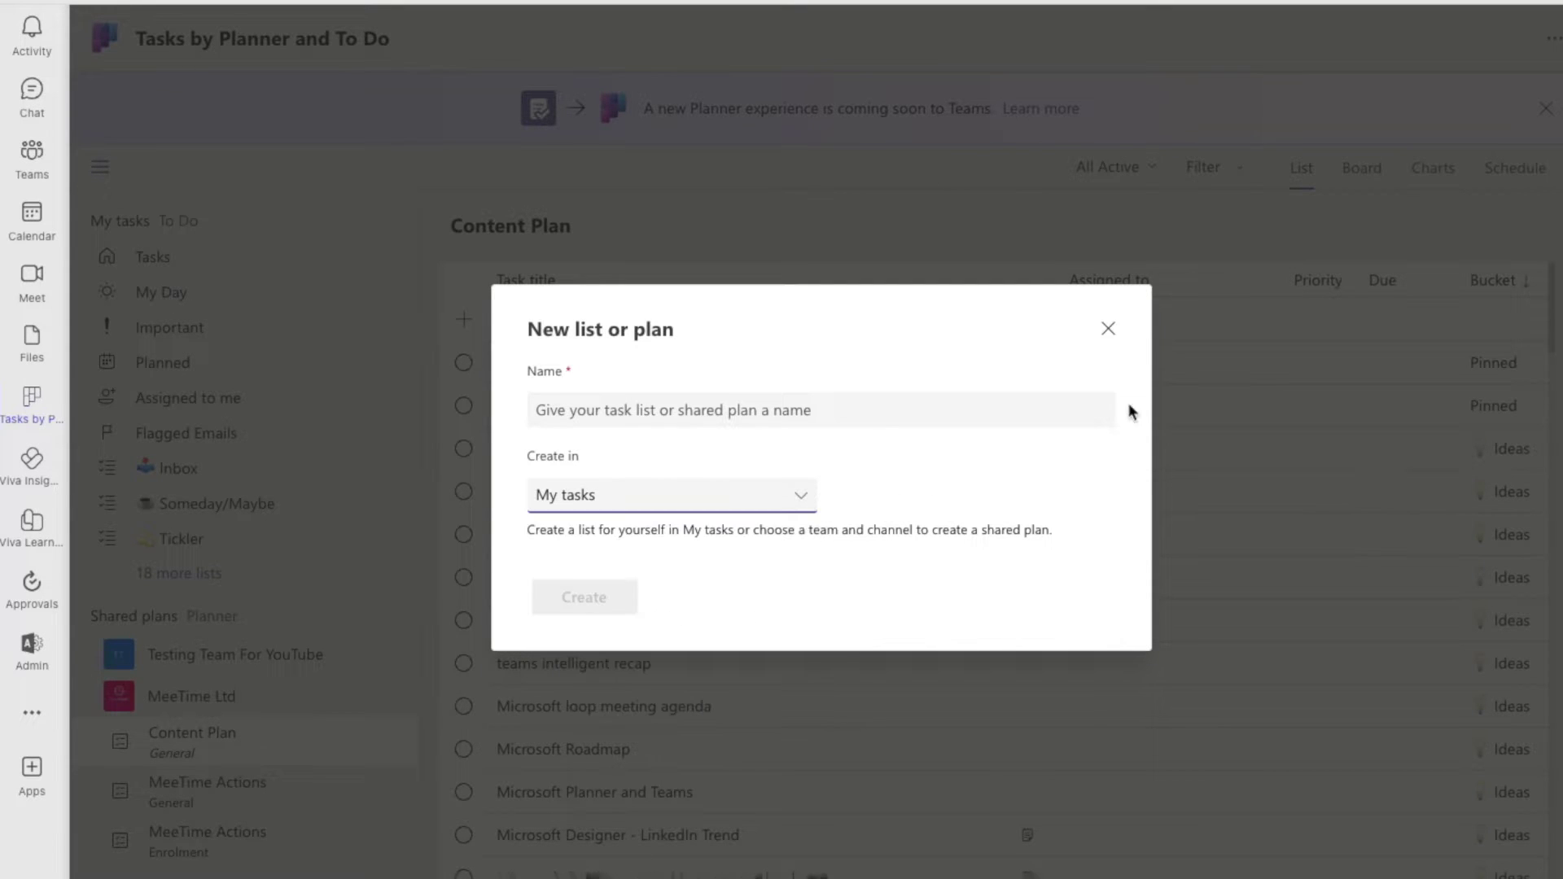
- Close the new list dialog, review personal Tasks, then return to the Content Plan list
left_click(1110, 329)
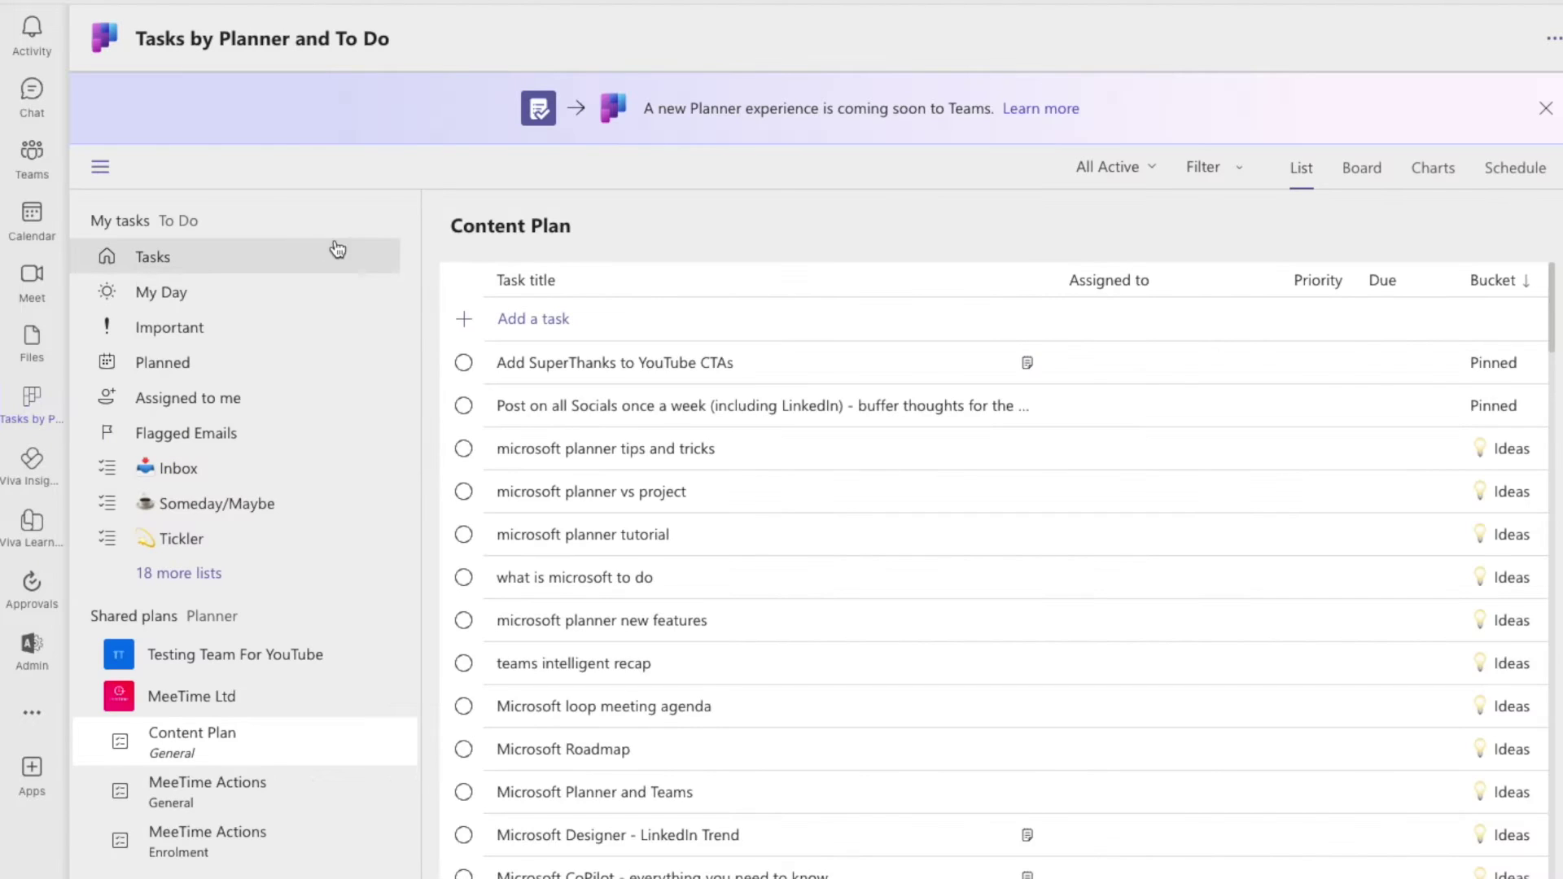
left_click(160, 260)
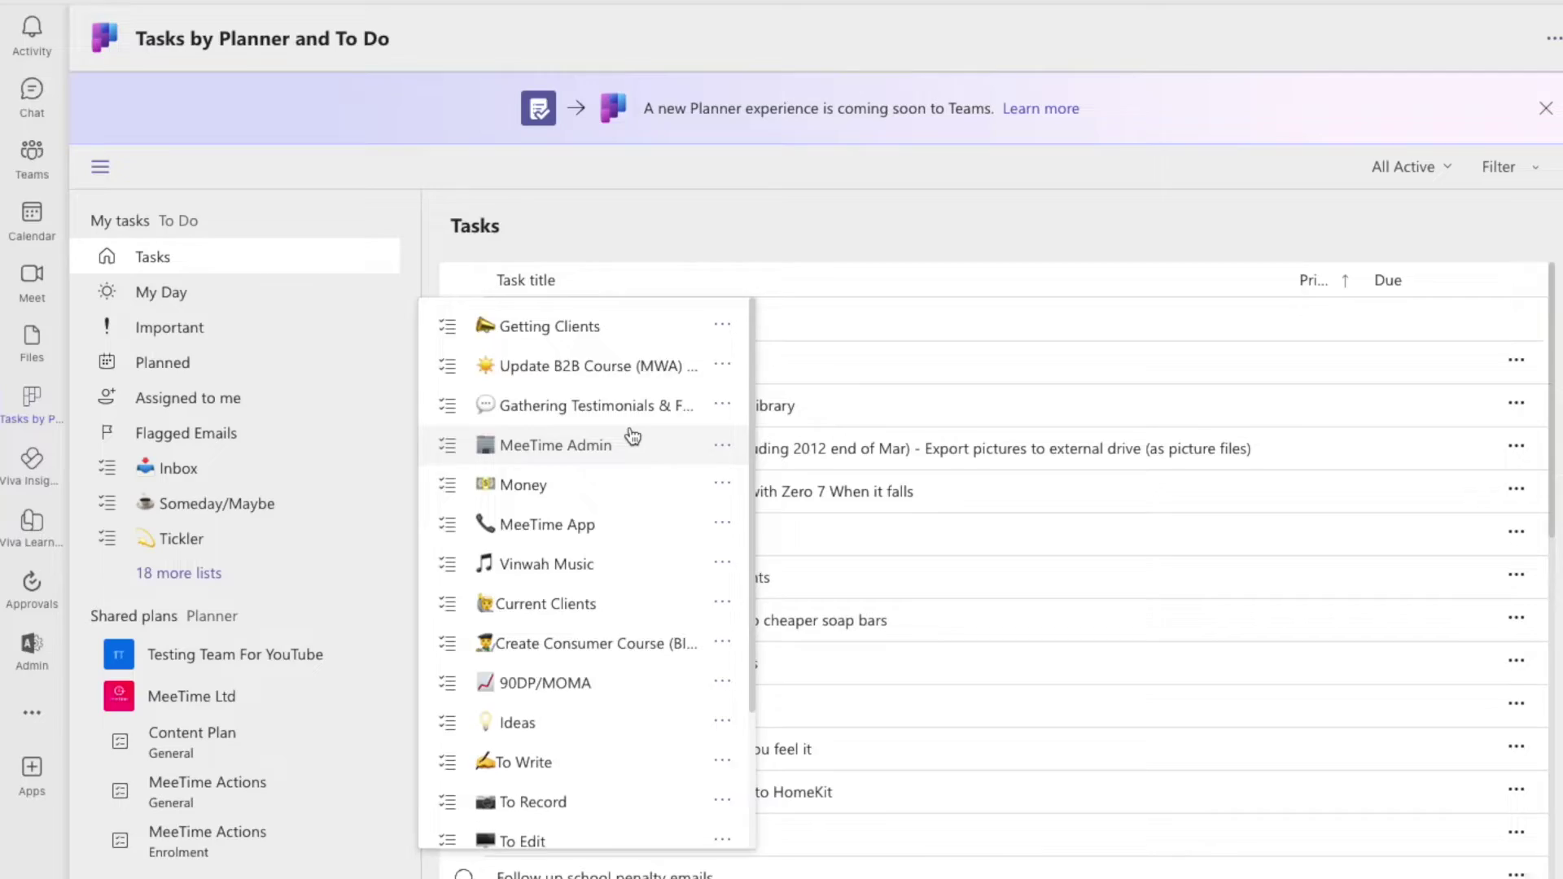
scroll(632, 436, "down", 2)
scroll(632, 436, "up", 2)
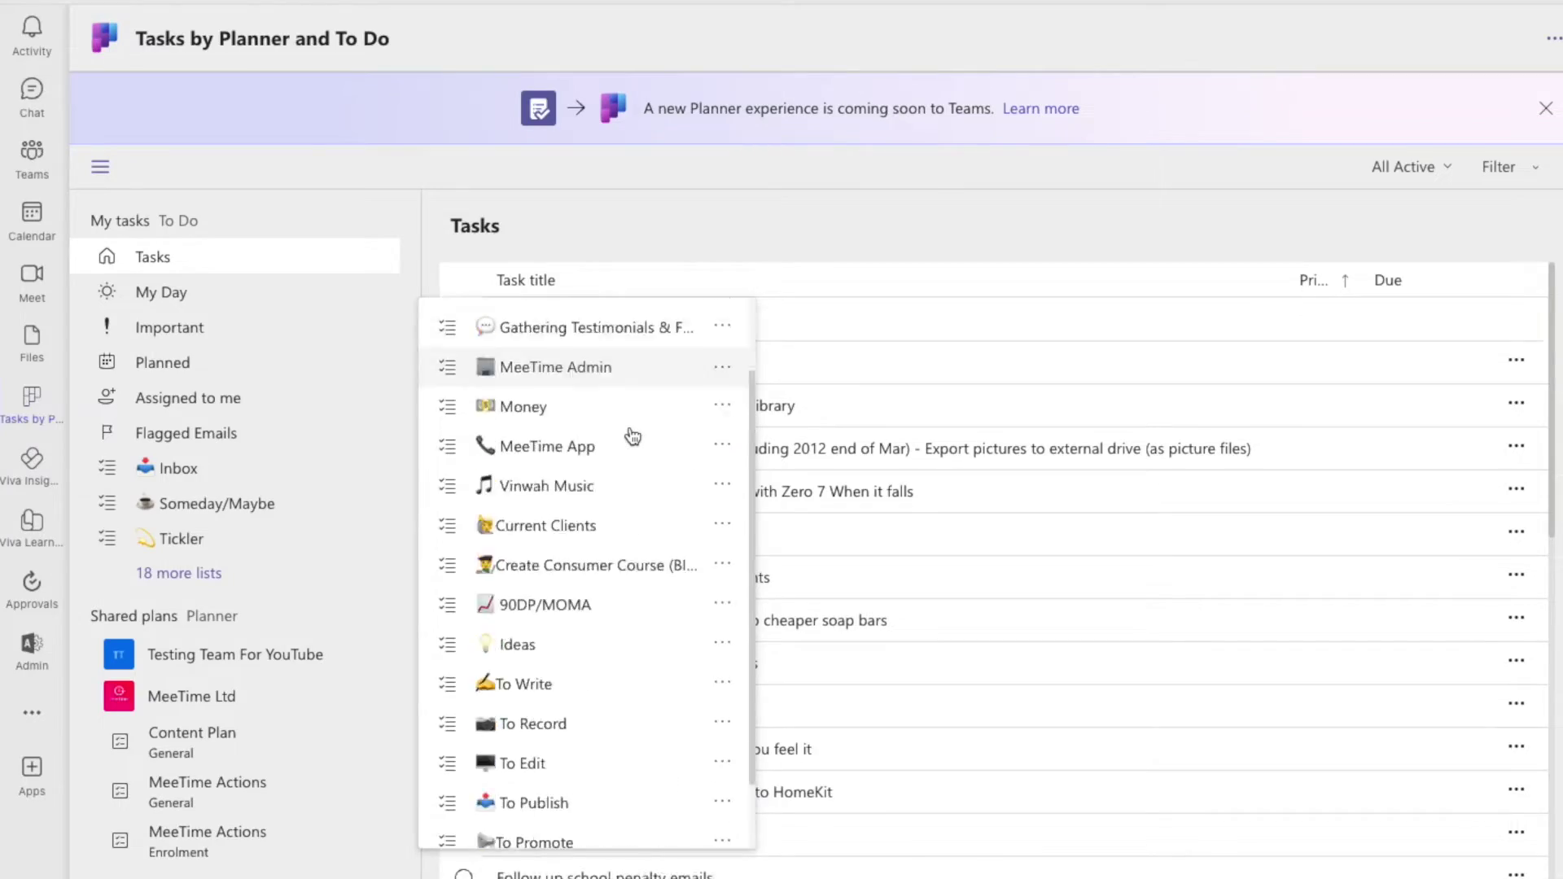
left_click(673, 216)
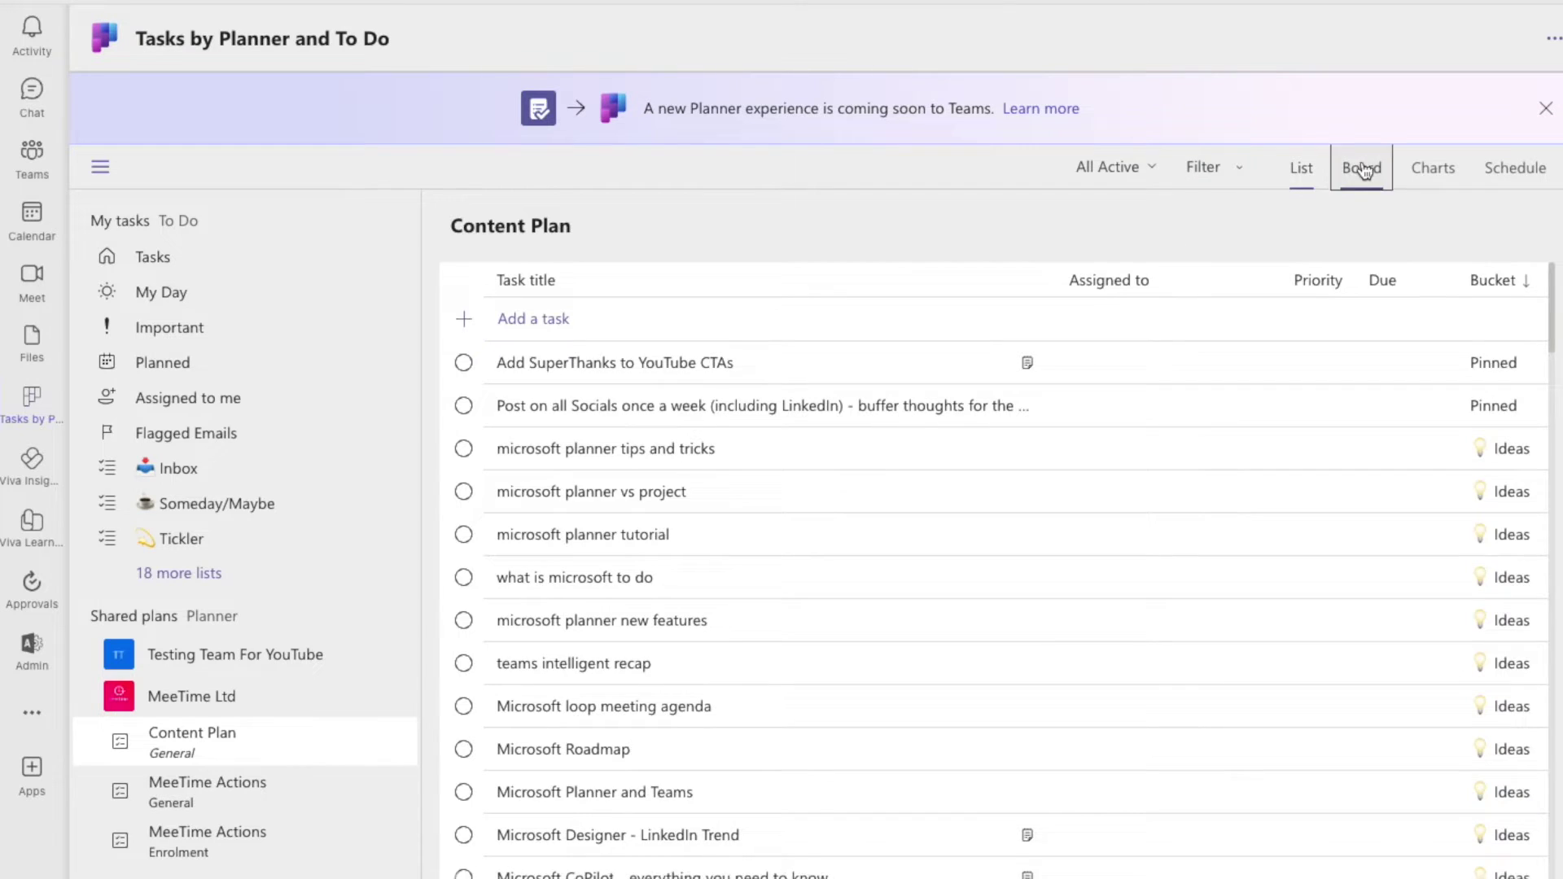
- Switch the Content Plan to Board view with Pinned, Ideas and To Write columns
left_click(1364, 171)
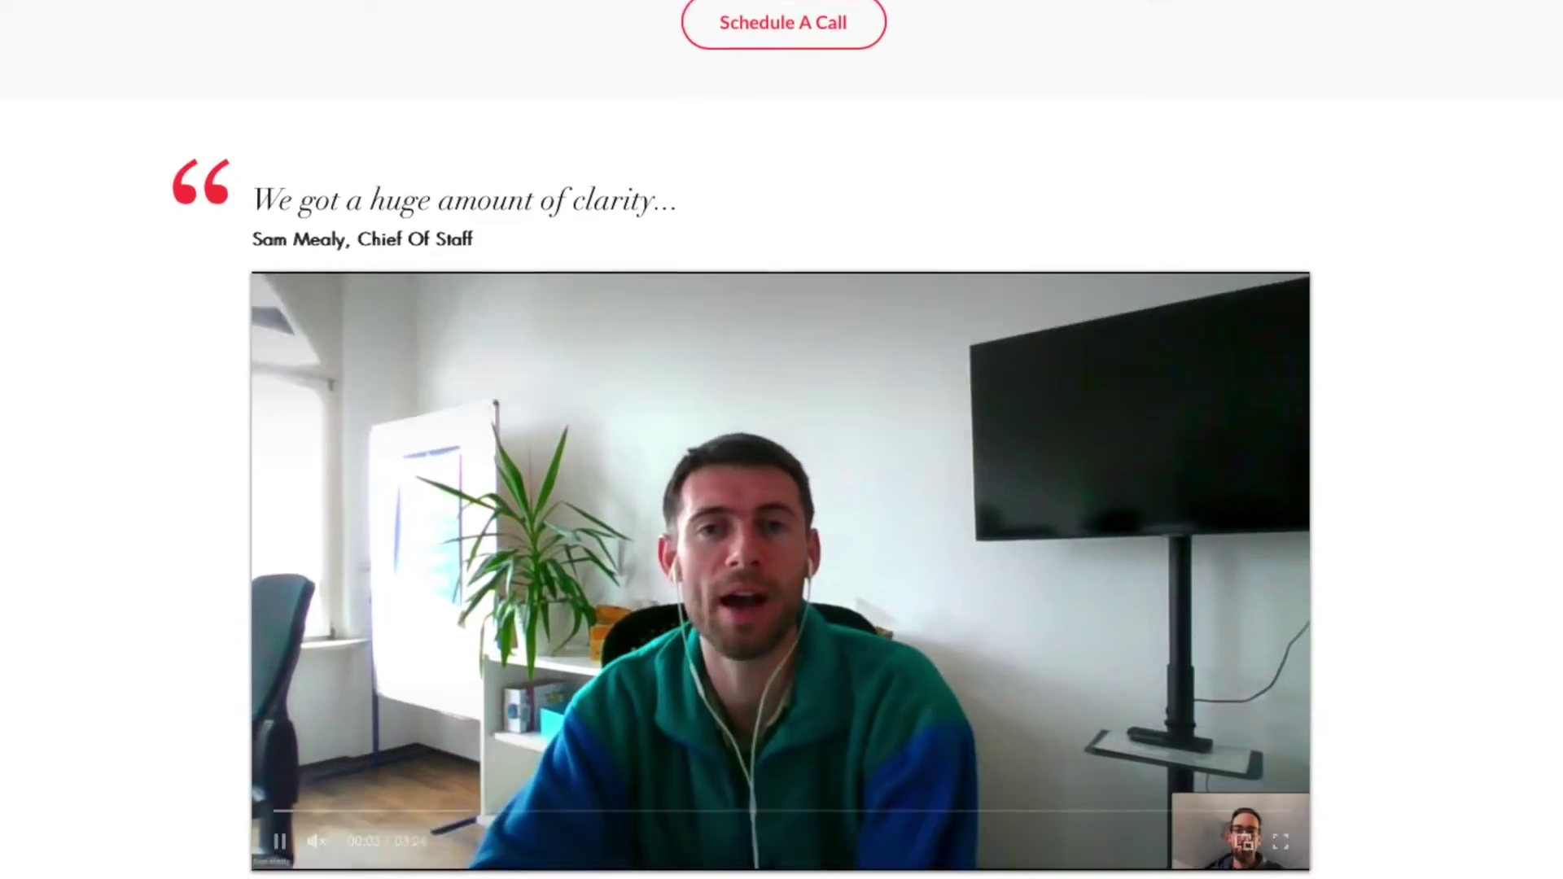
scroll(782, 440, "down", 4)
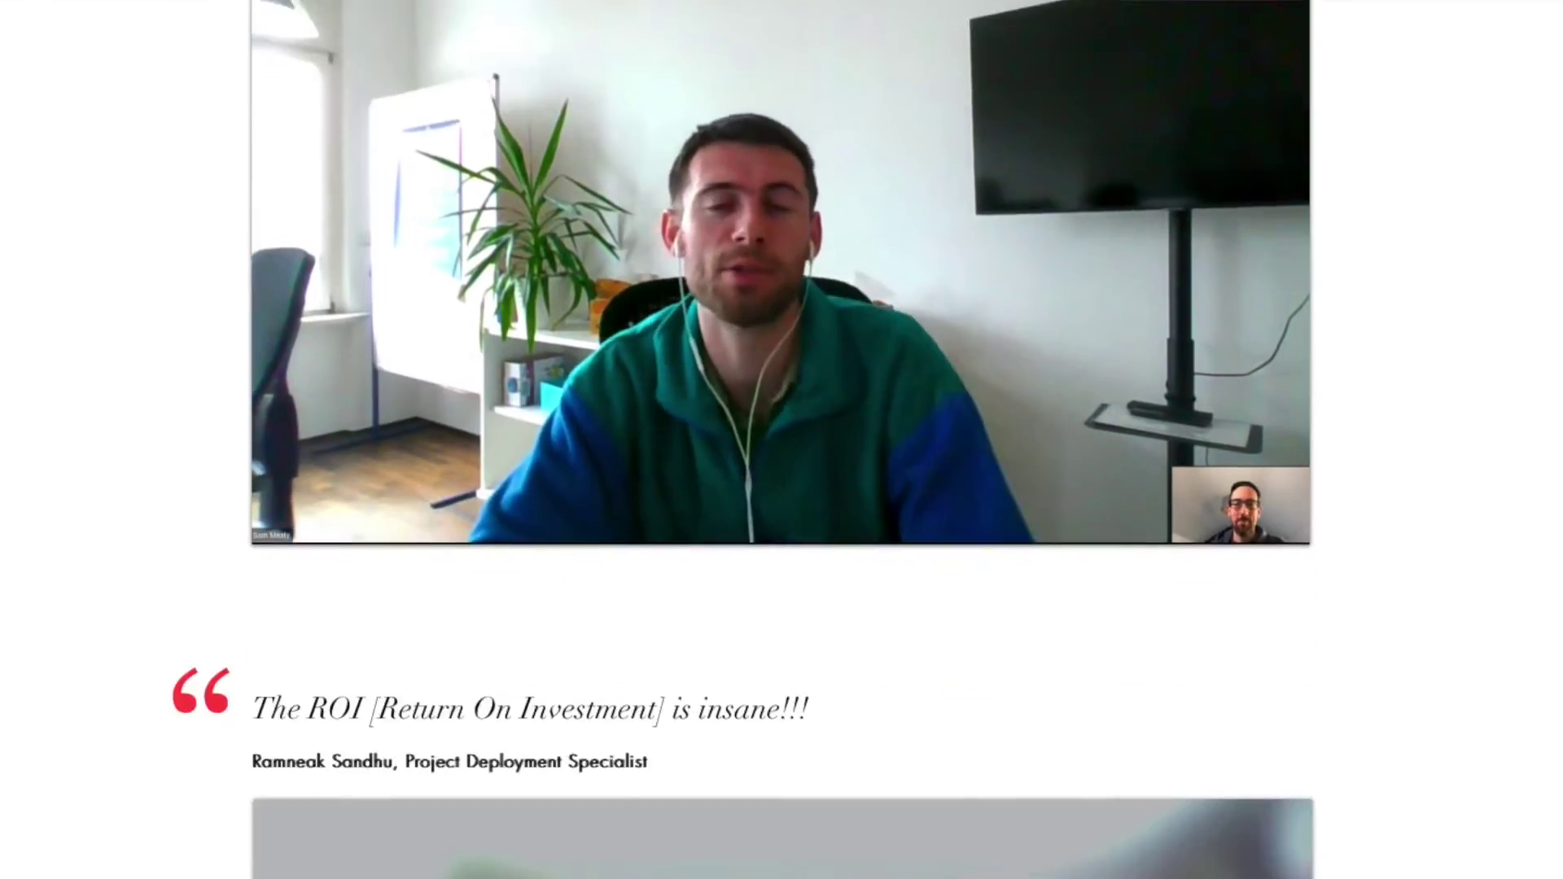
scroll(1283, 638, "down", 9)
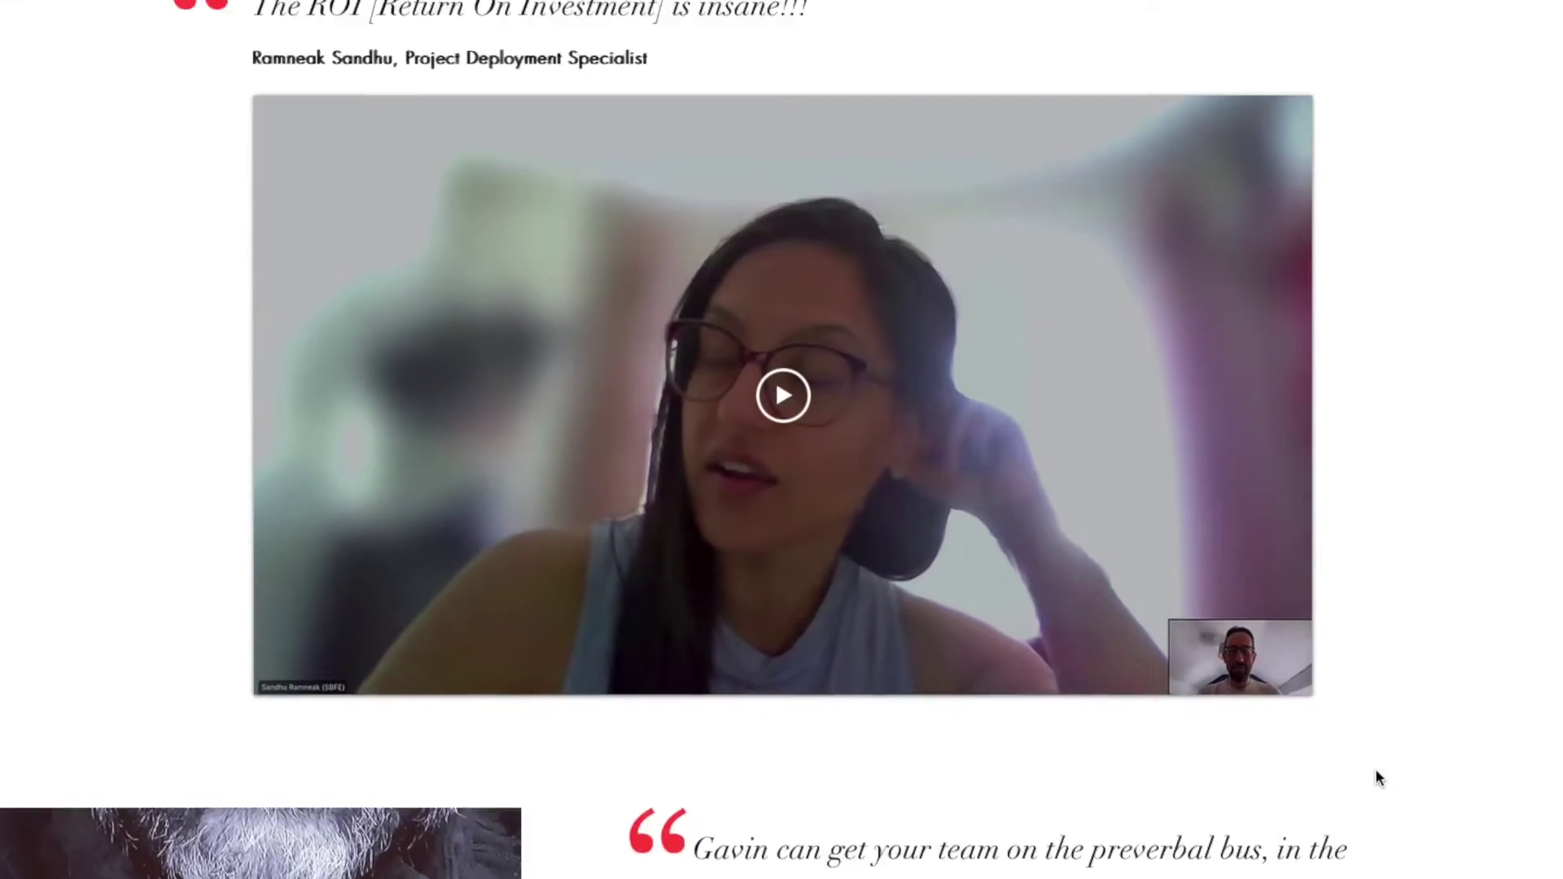
scroll(1376, 772, "down", 9)
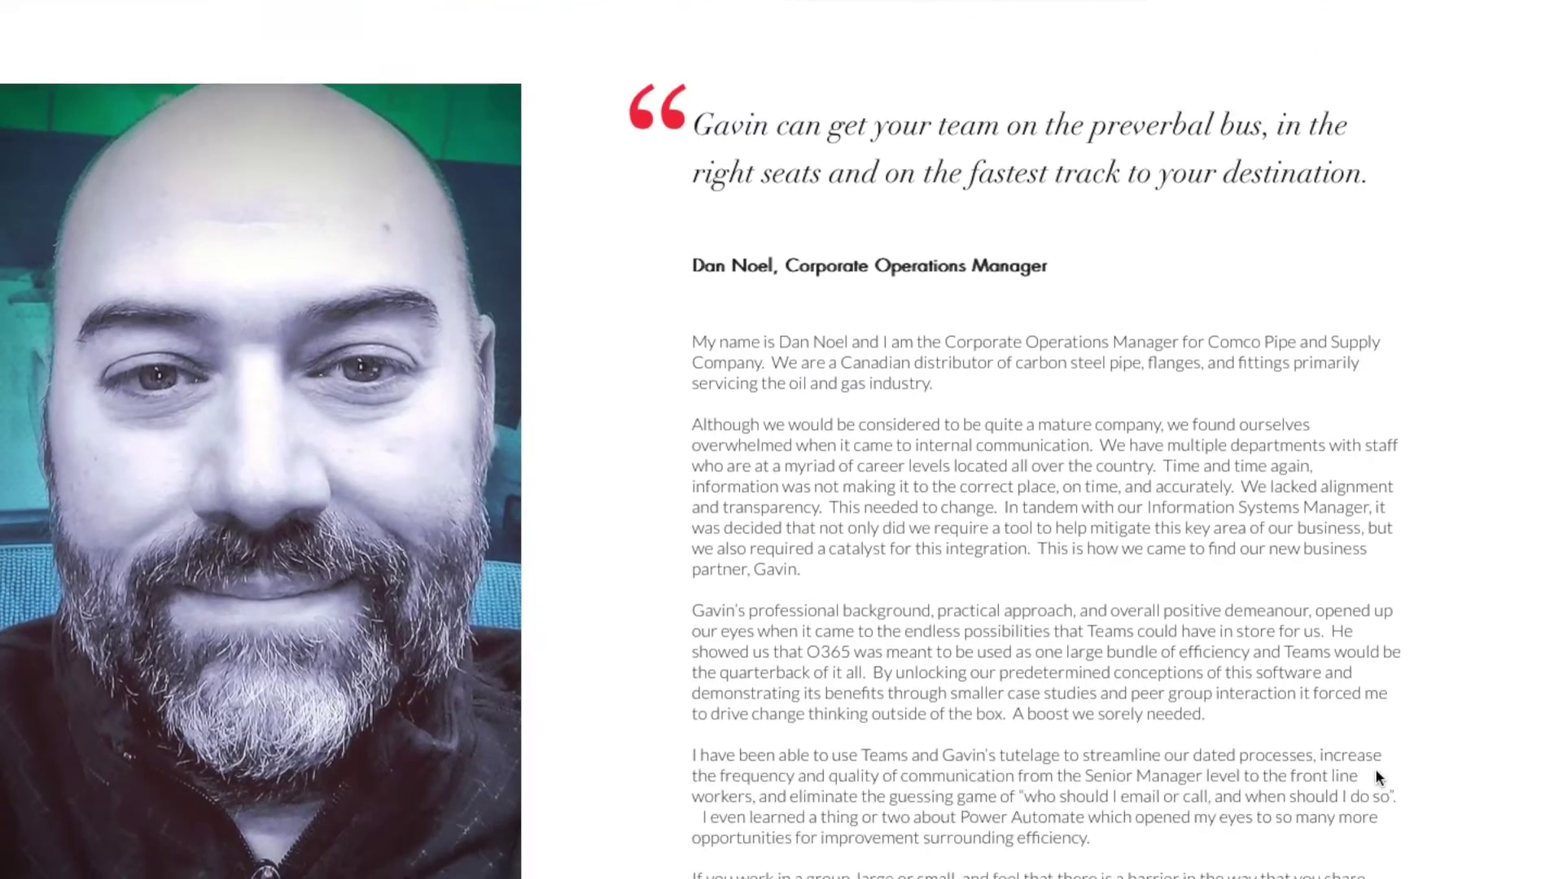
scroll(1375, 769, "down", 13)
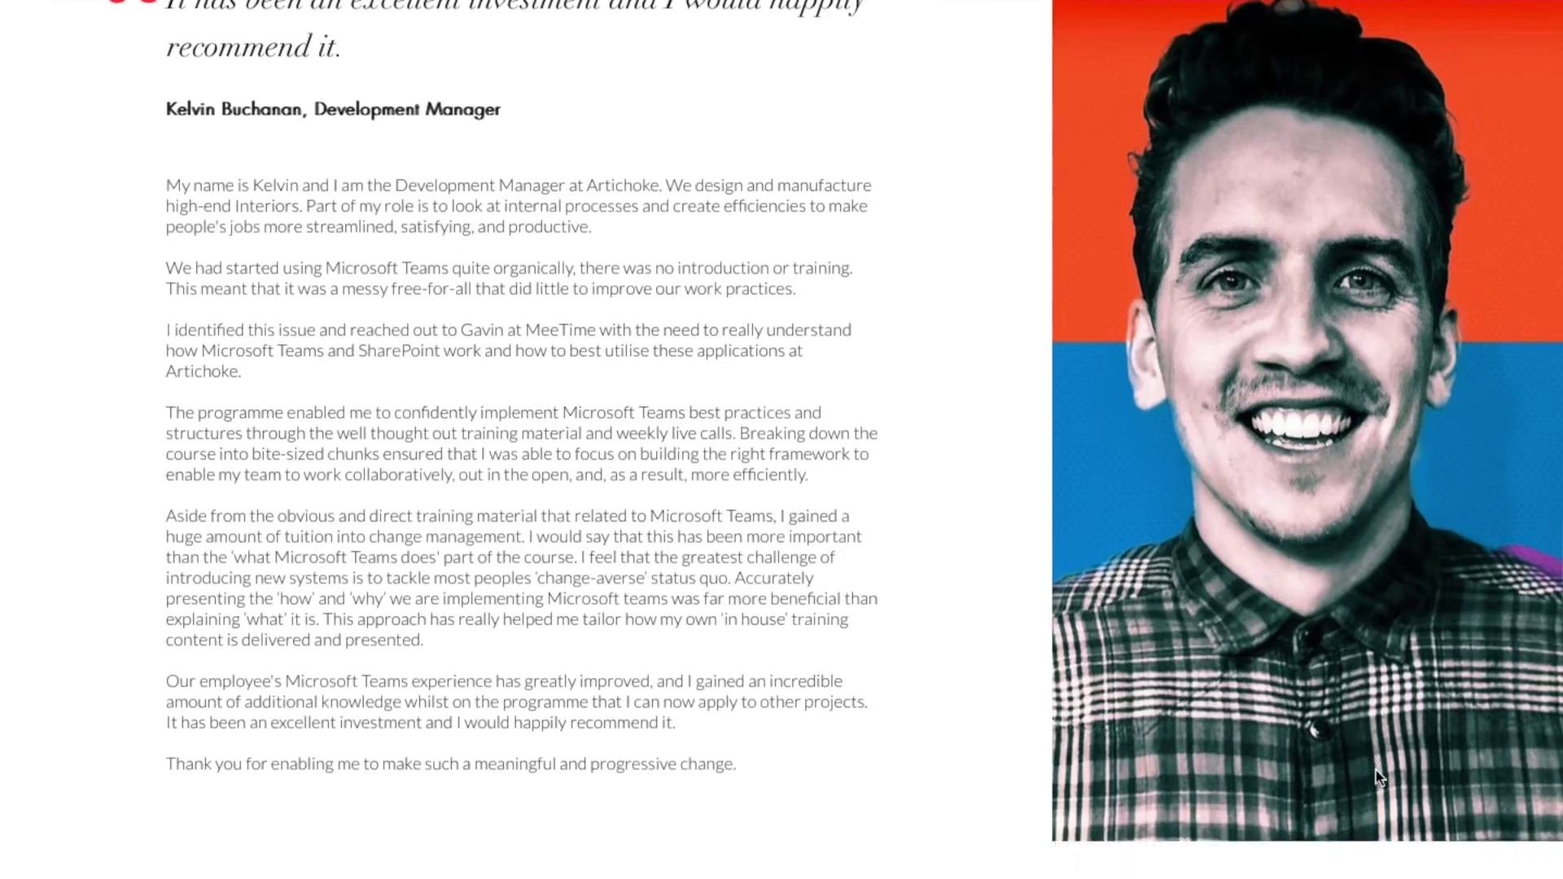
scroll(1376, 770, "down", 11)
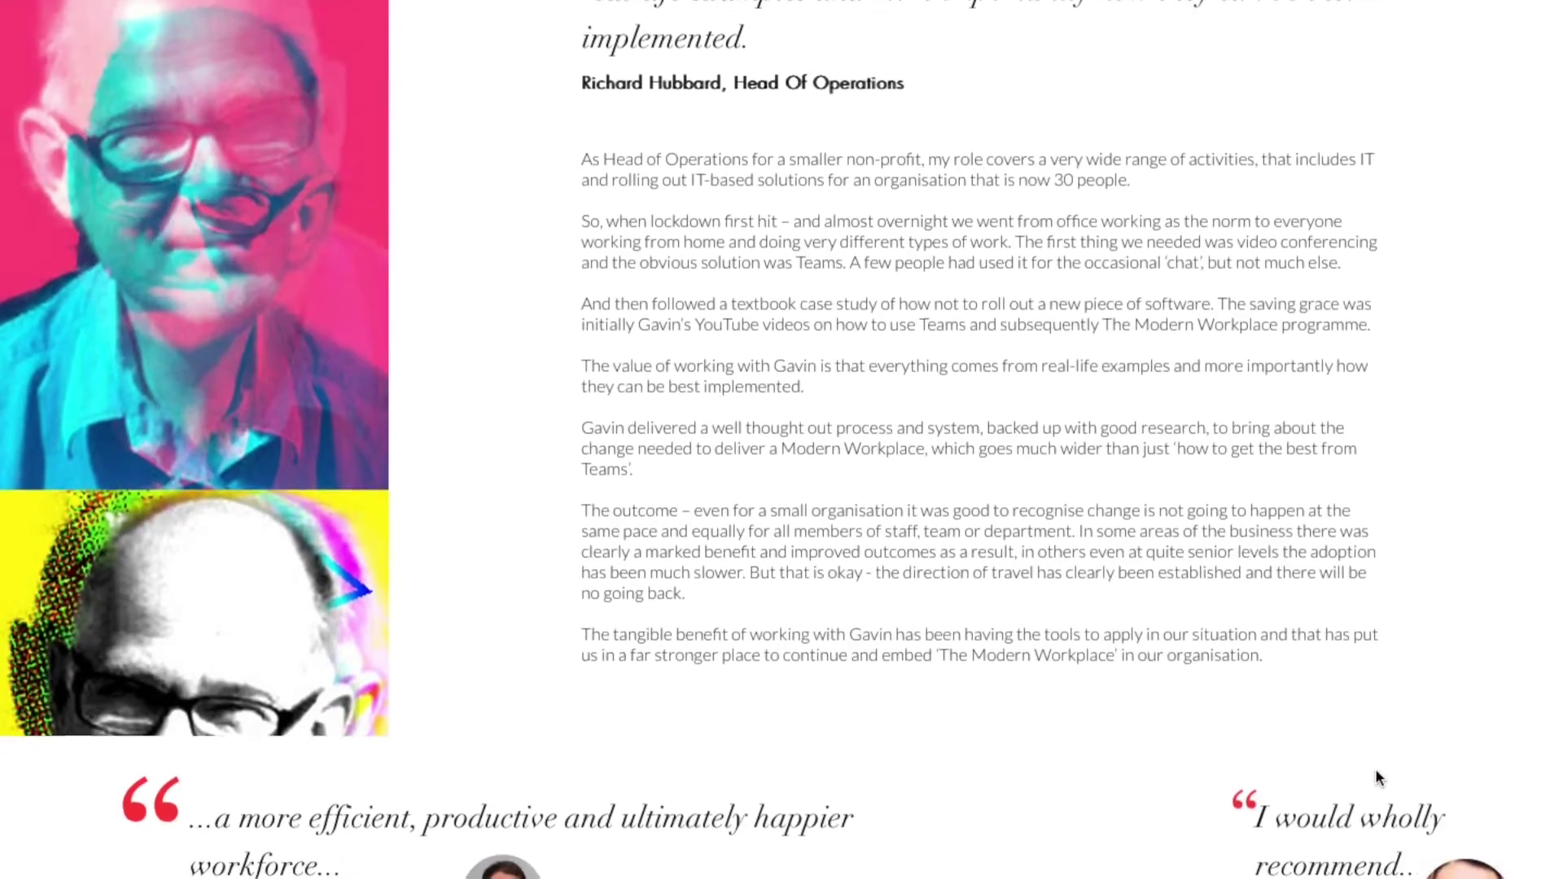
scroll(1375, 769, "down", 14)
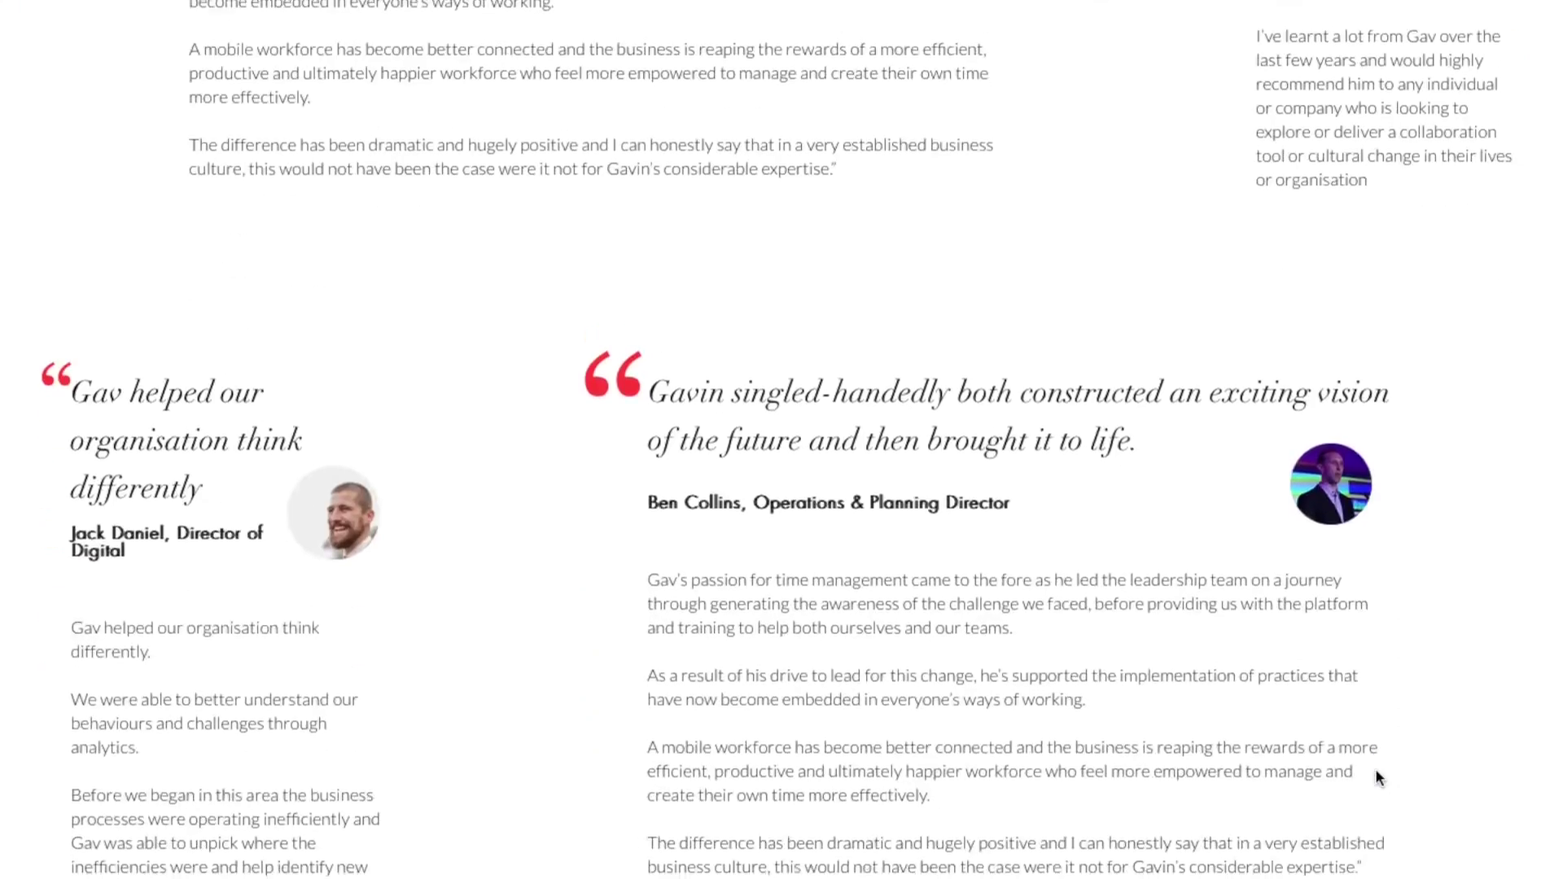
scroll(1375, 778, "down", 11)
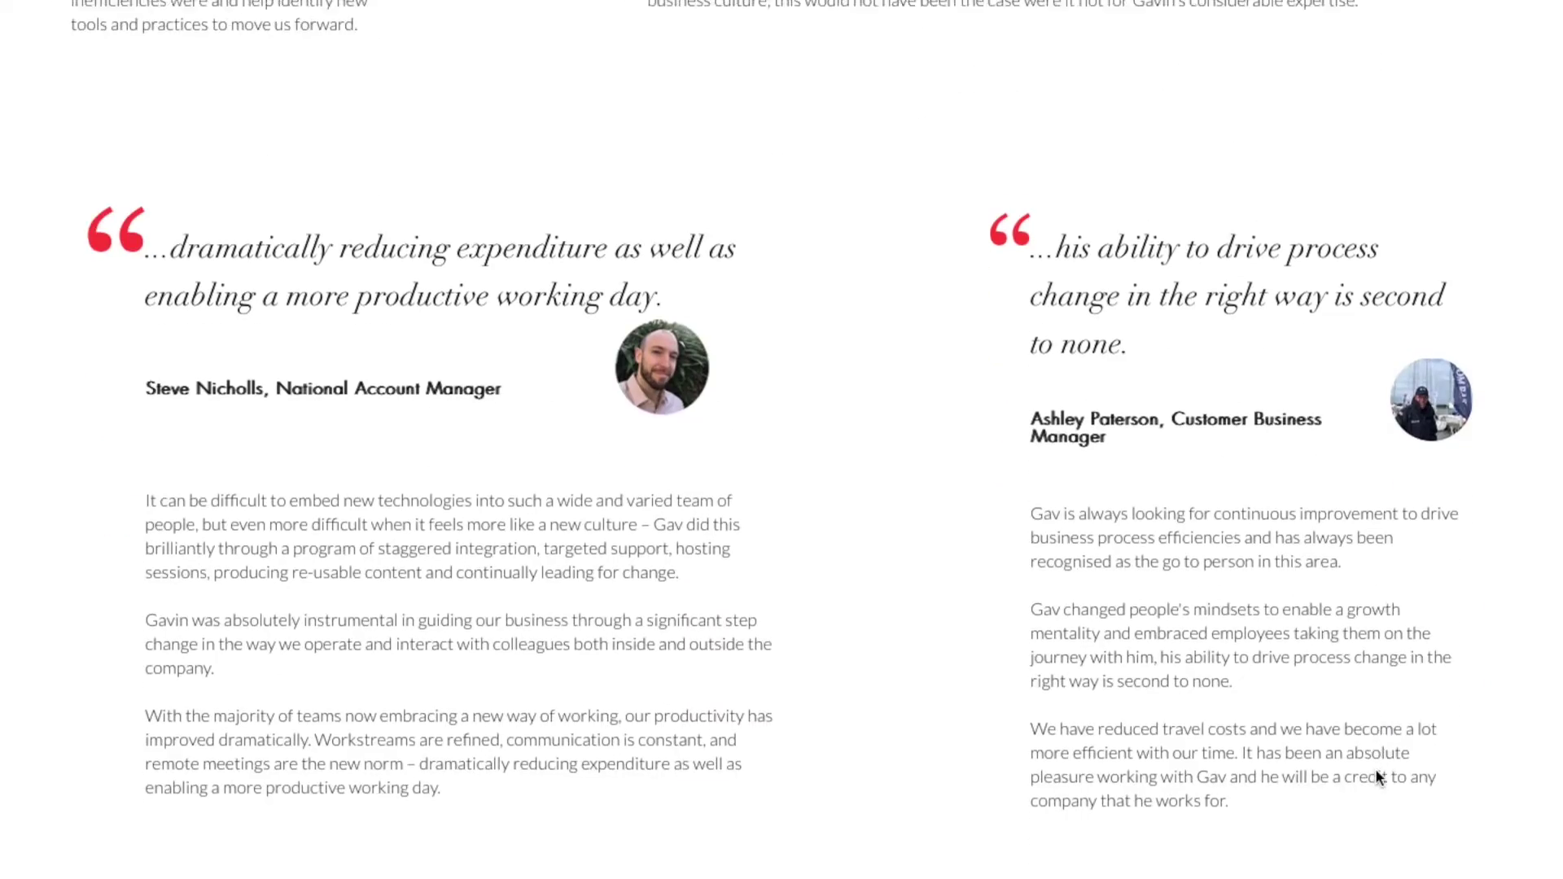
scroll(1376, 777, "down", 5)
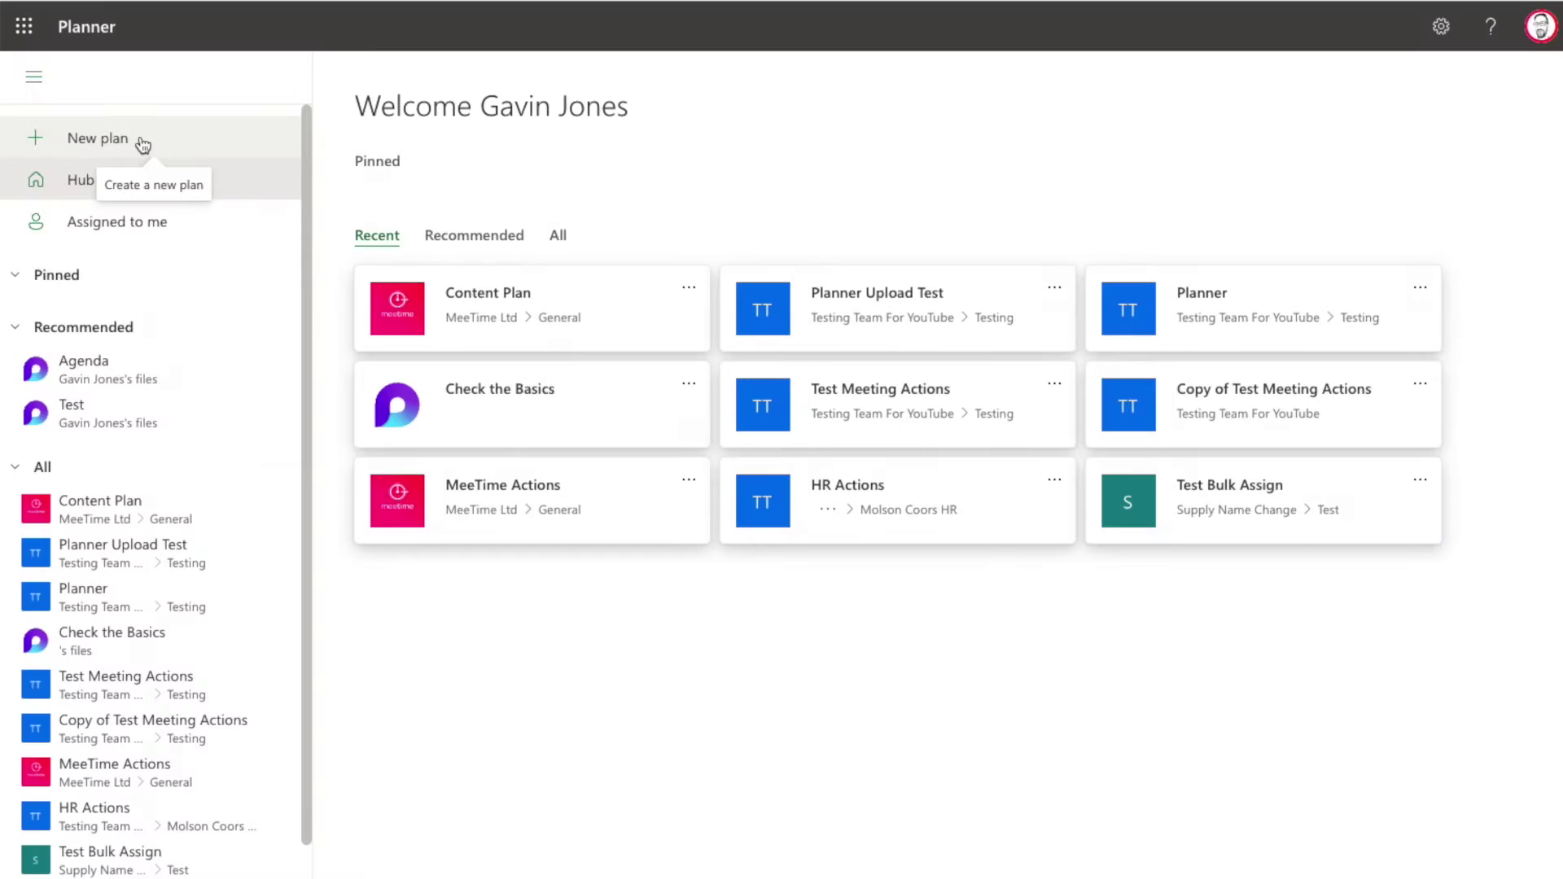
- Start a new plan in Planner and bring up the Business Plan template details
left_click(143, 142)
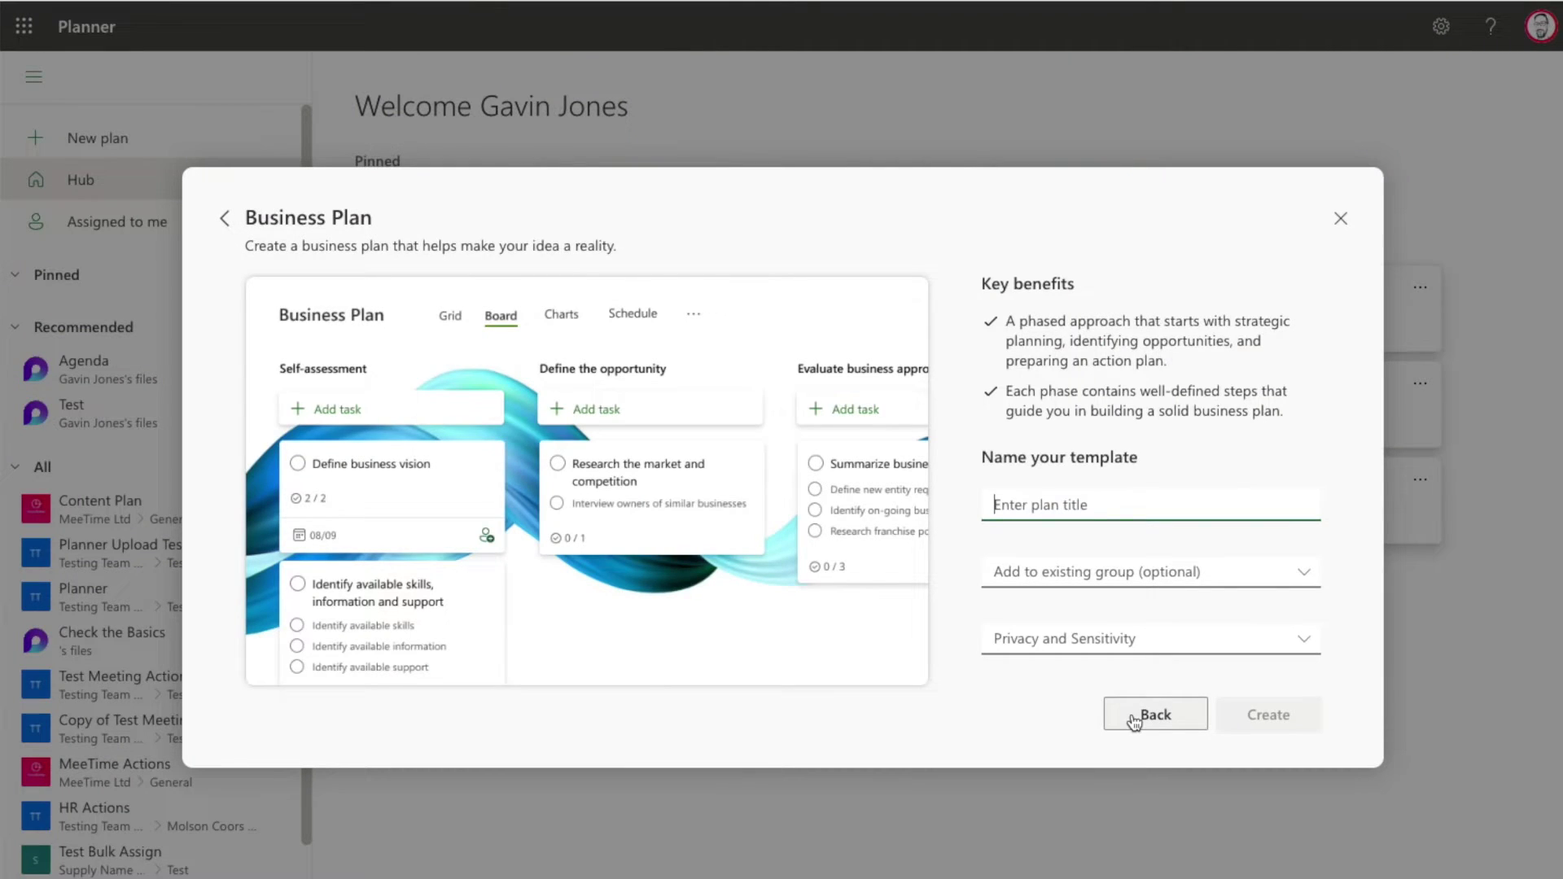
- Preview the Employee Onboarding template, then go back to the template gallery
left_click(1148, 714)
left_click(606, 534)
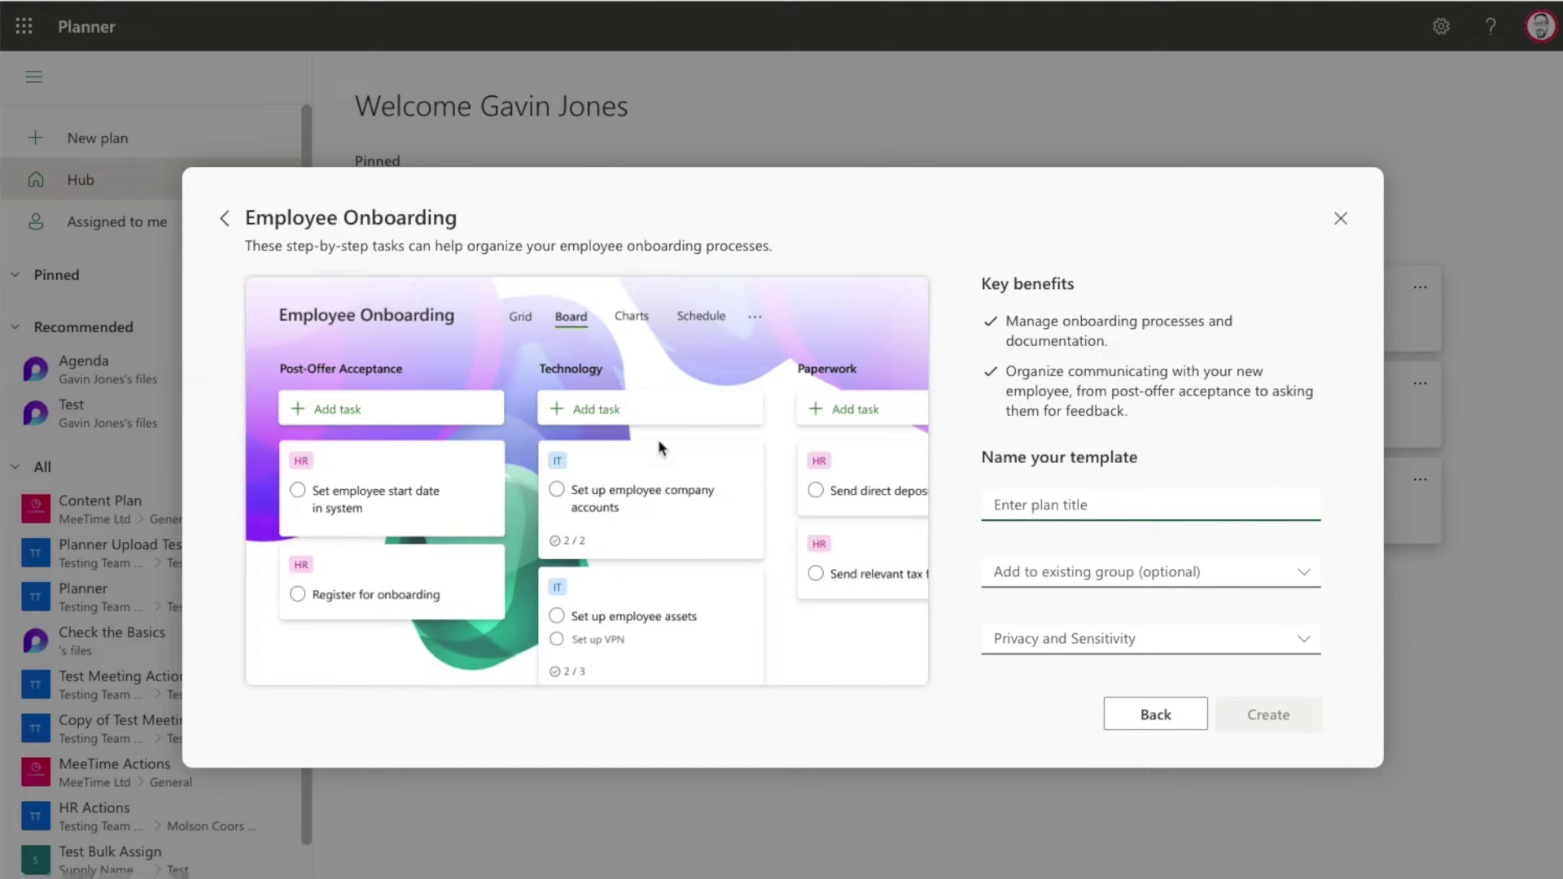
left_click(1146, 715)
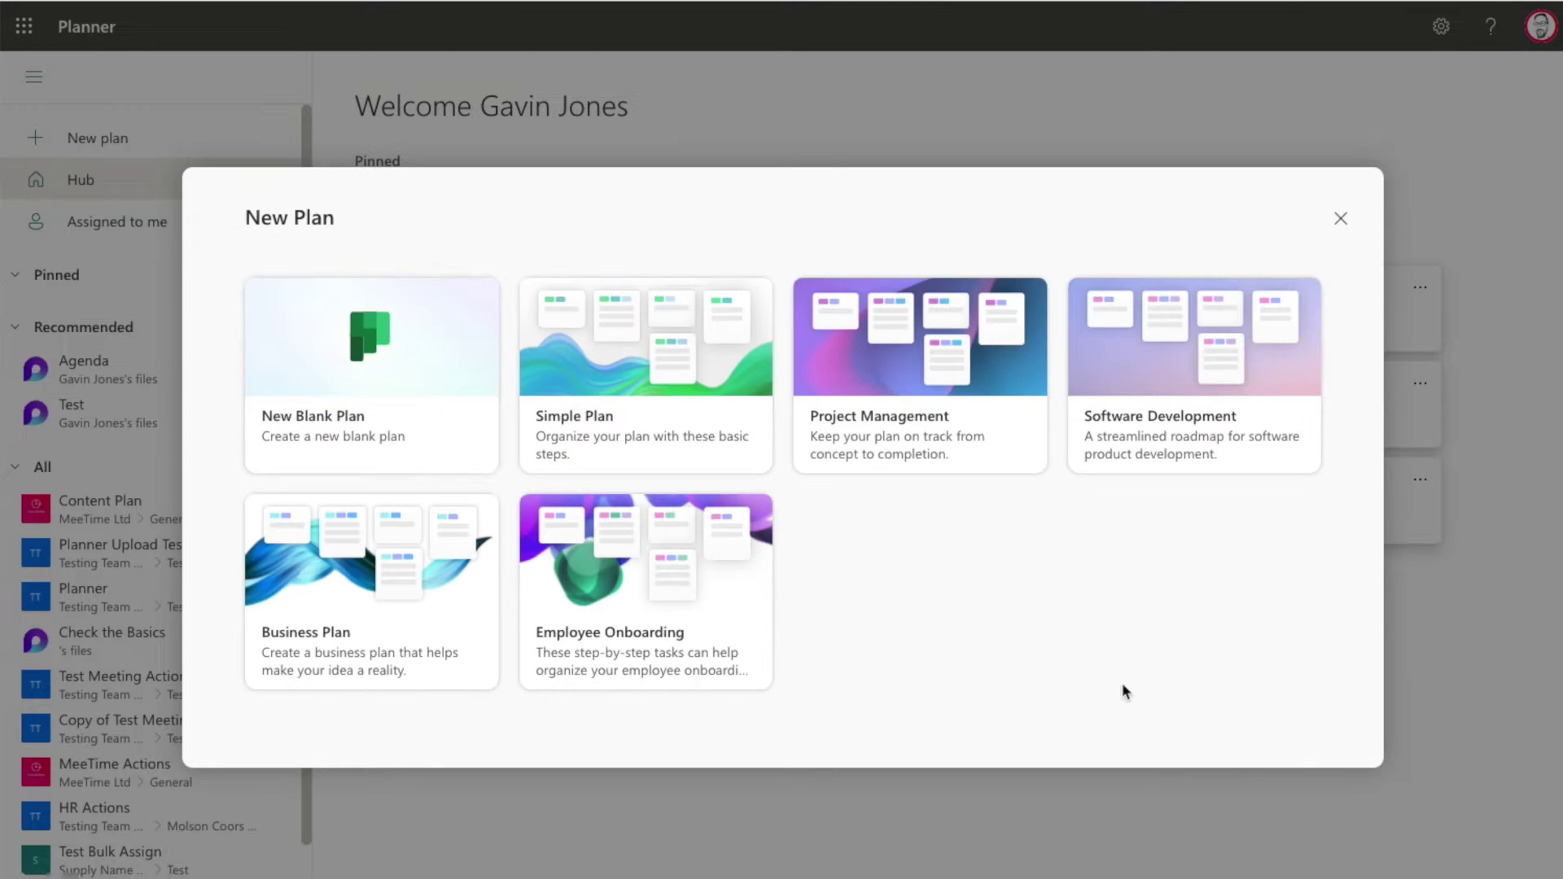
- Start a blank plan named 'Personal Plan' and check the Add to existing group option
left_click(353, 348)
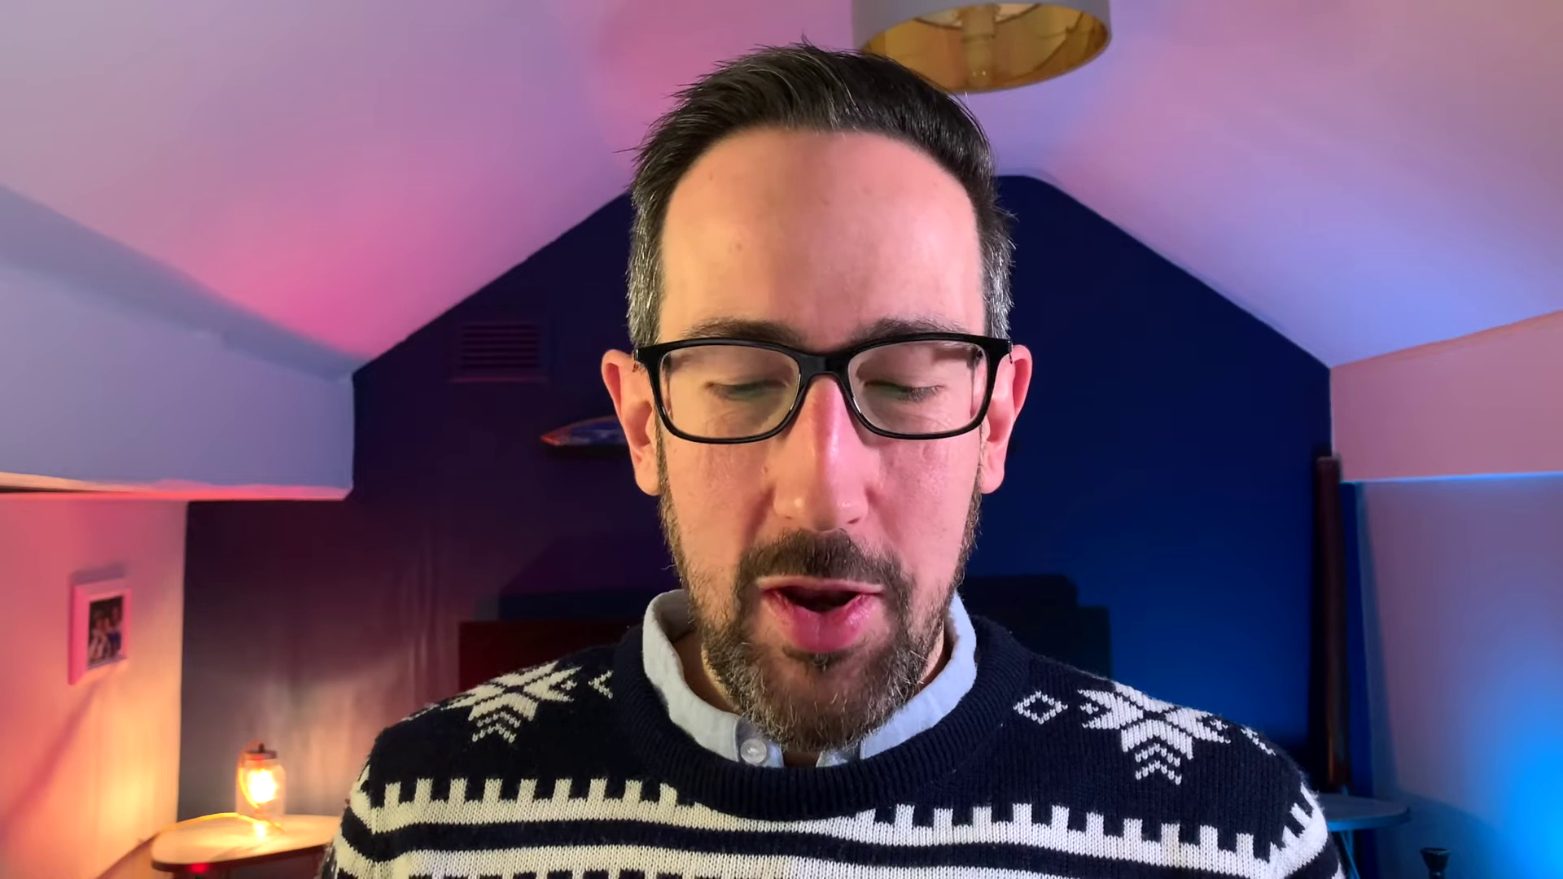
type("Personal Plan")
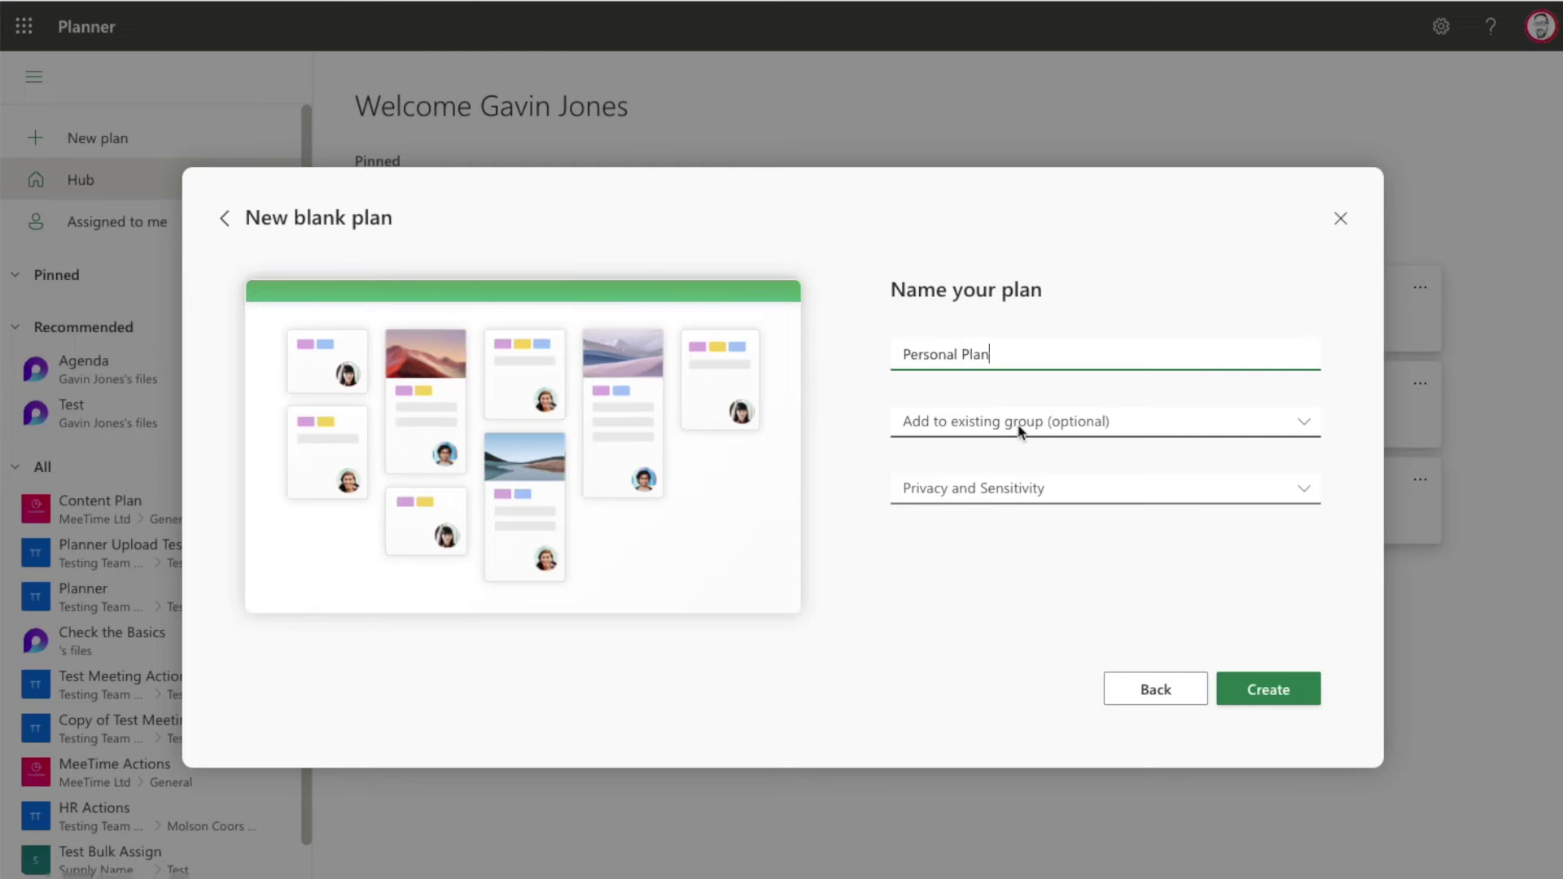
left_click(1020, 432)
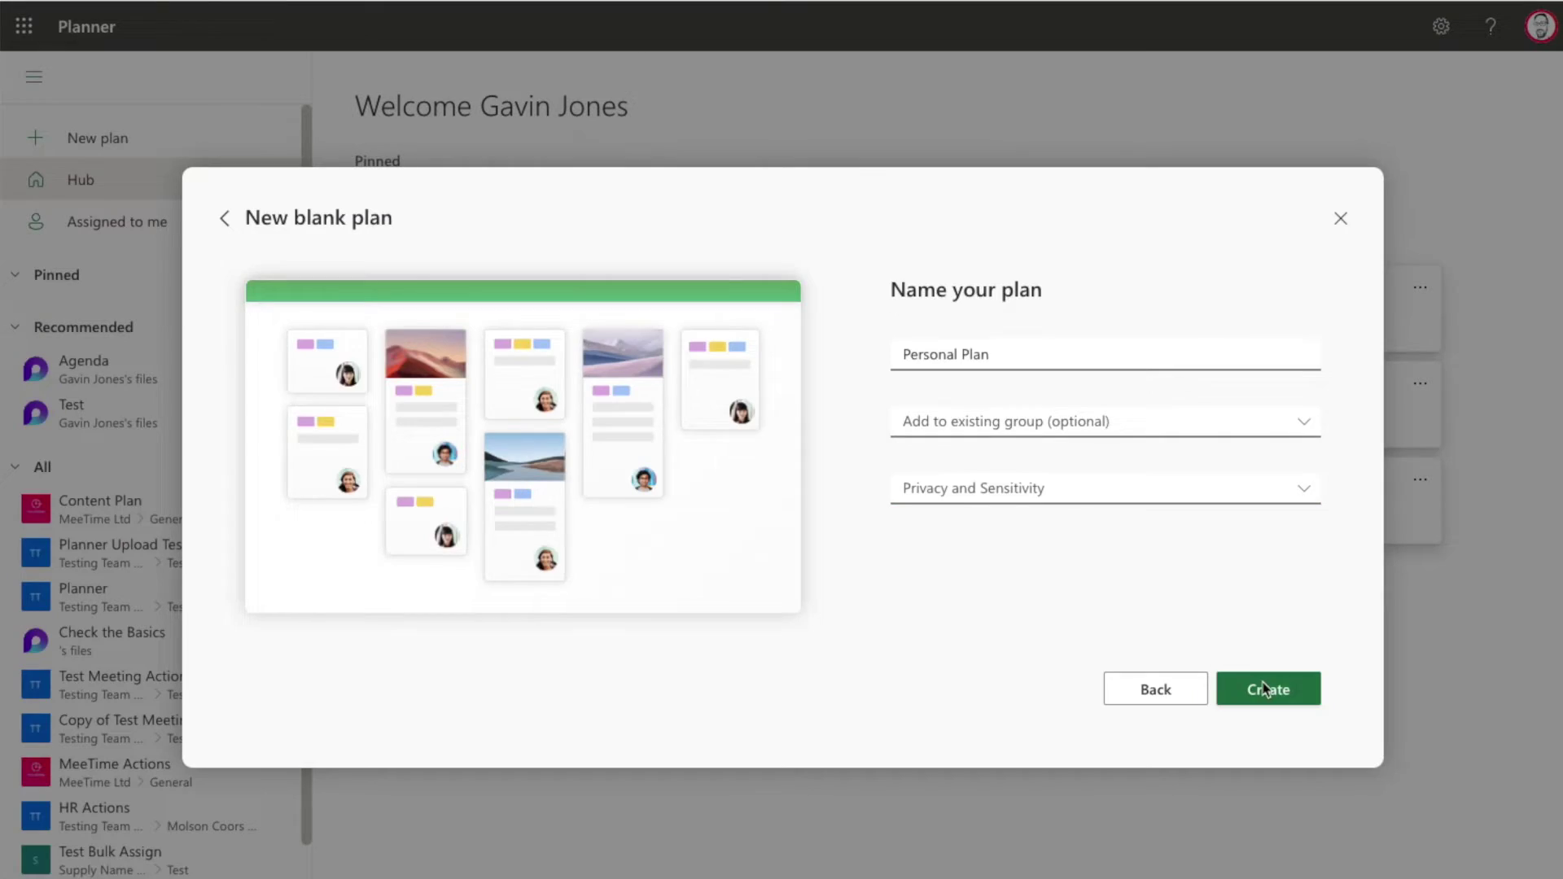
- Create the Personal Plan, opening its empty board with a To do bucket
left_click(1267, 692)
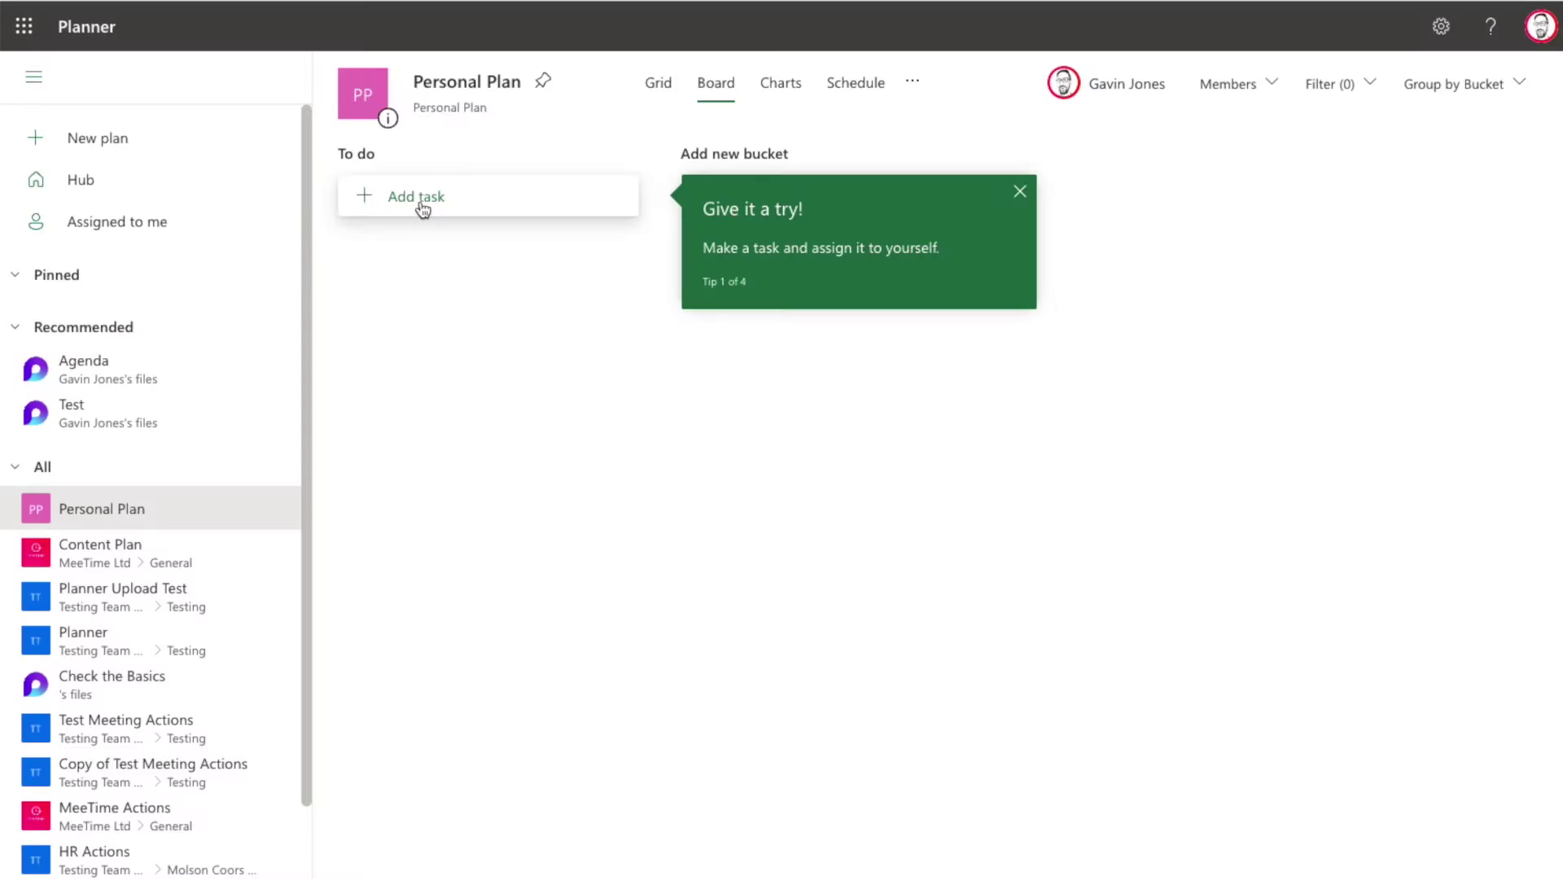
- Add placeholder tasks to the To do bucket, then close the task form and tip
left_click(422, 210)
key("Return")
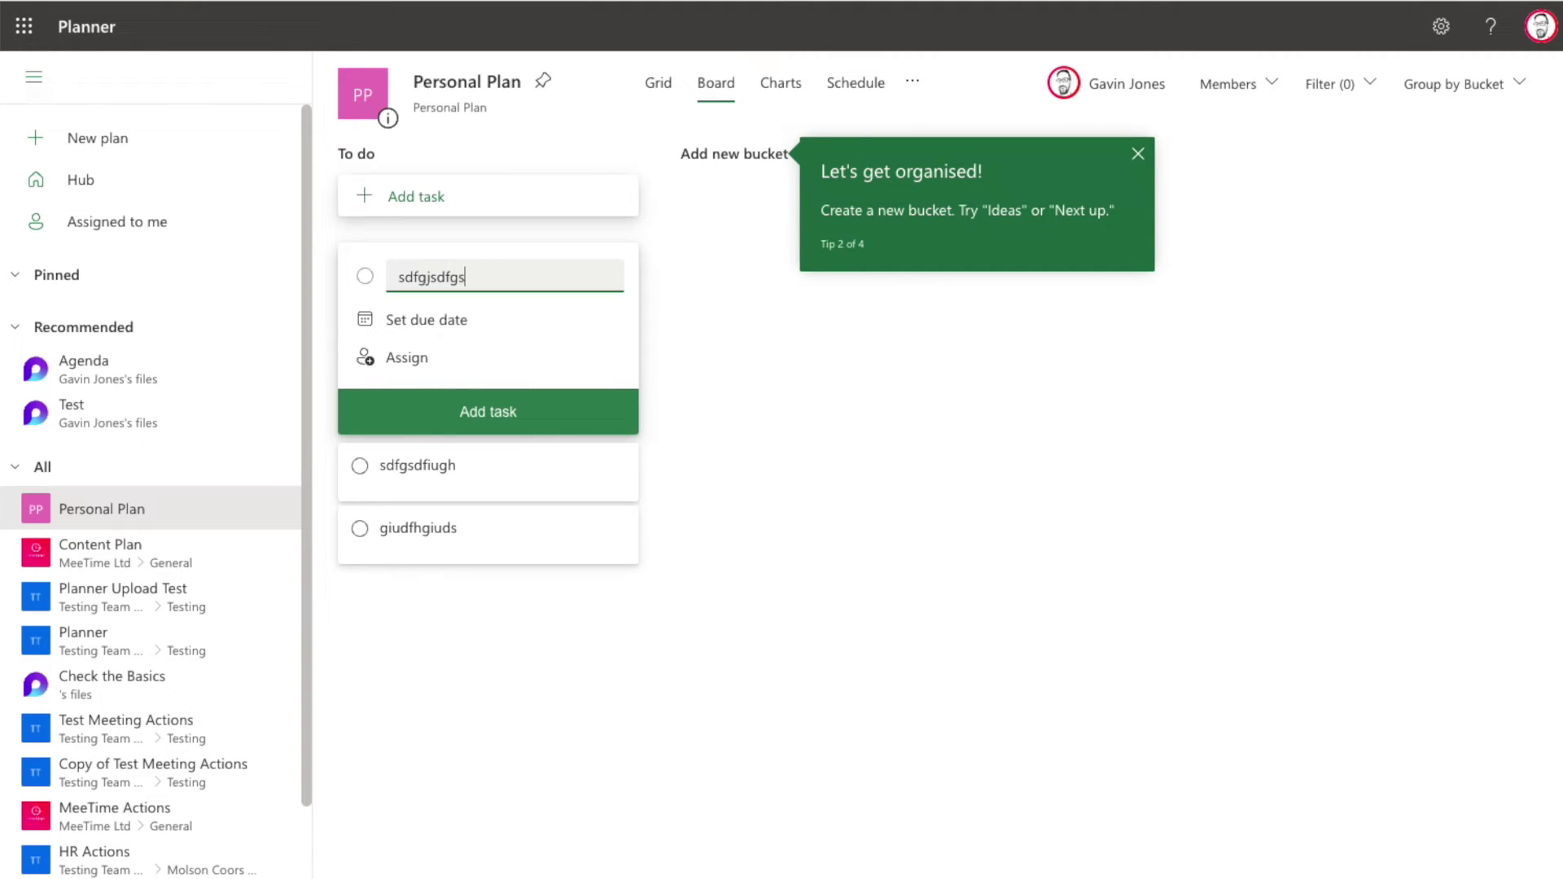
left_click(724, 366)
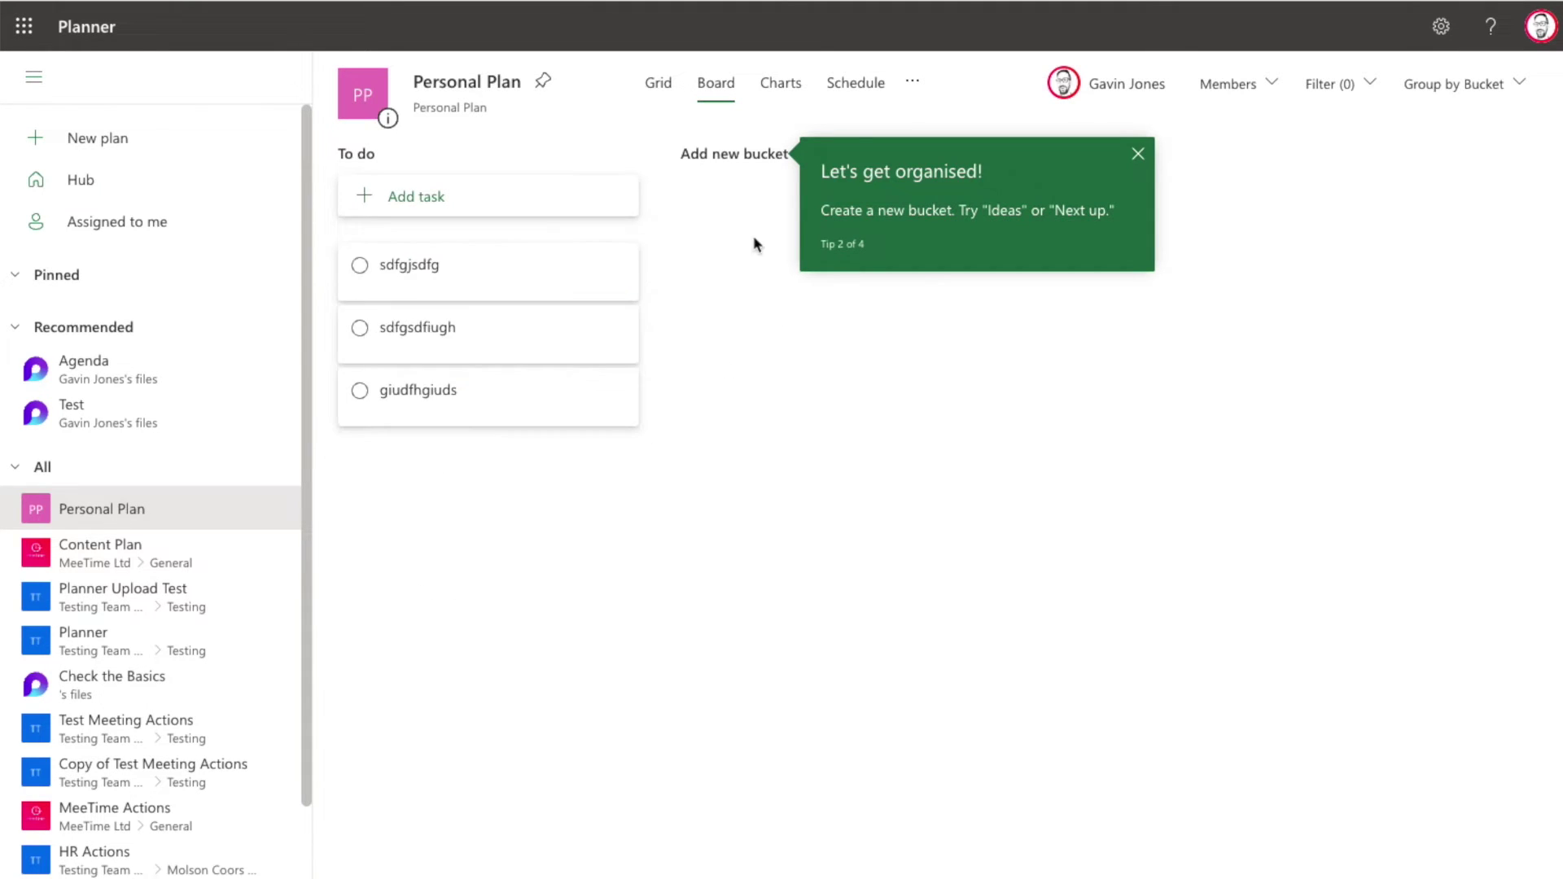
left_click(1138, 154)
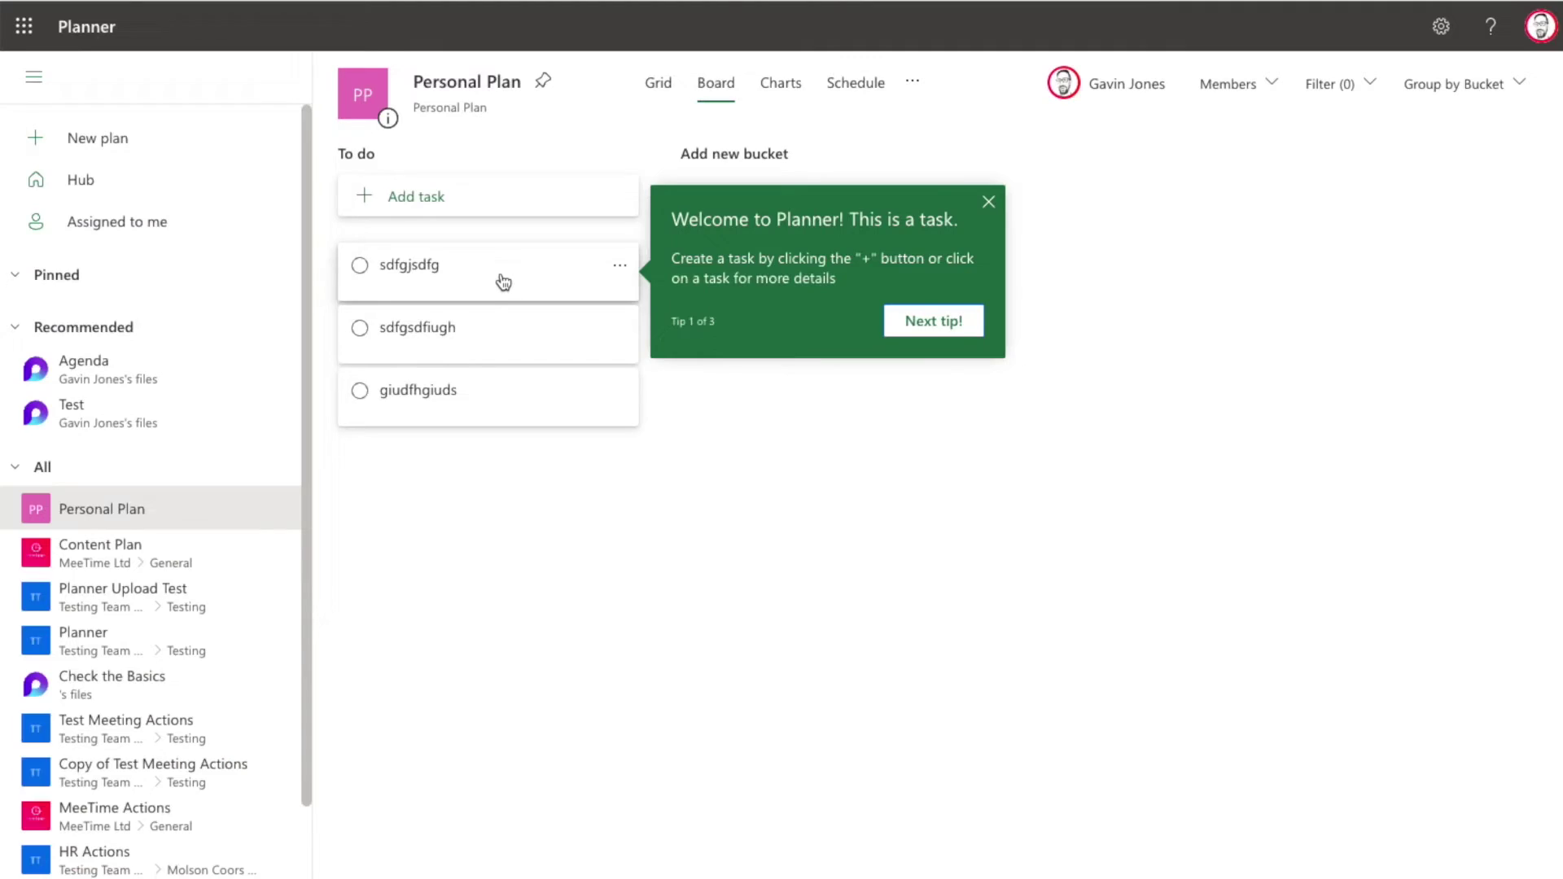
- Assign the sdfgjsdfg task to yourself and close its details
left_click(504, 281)
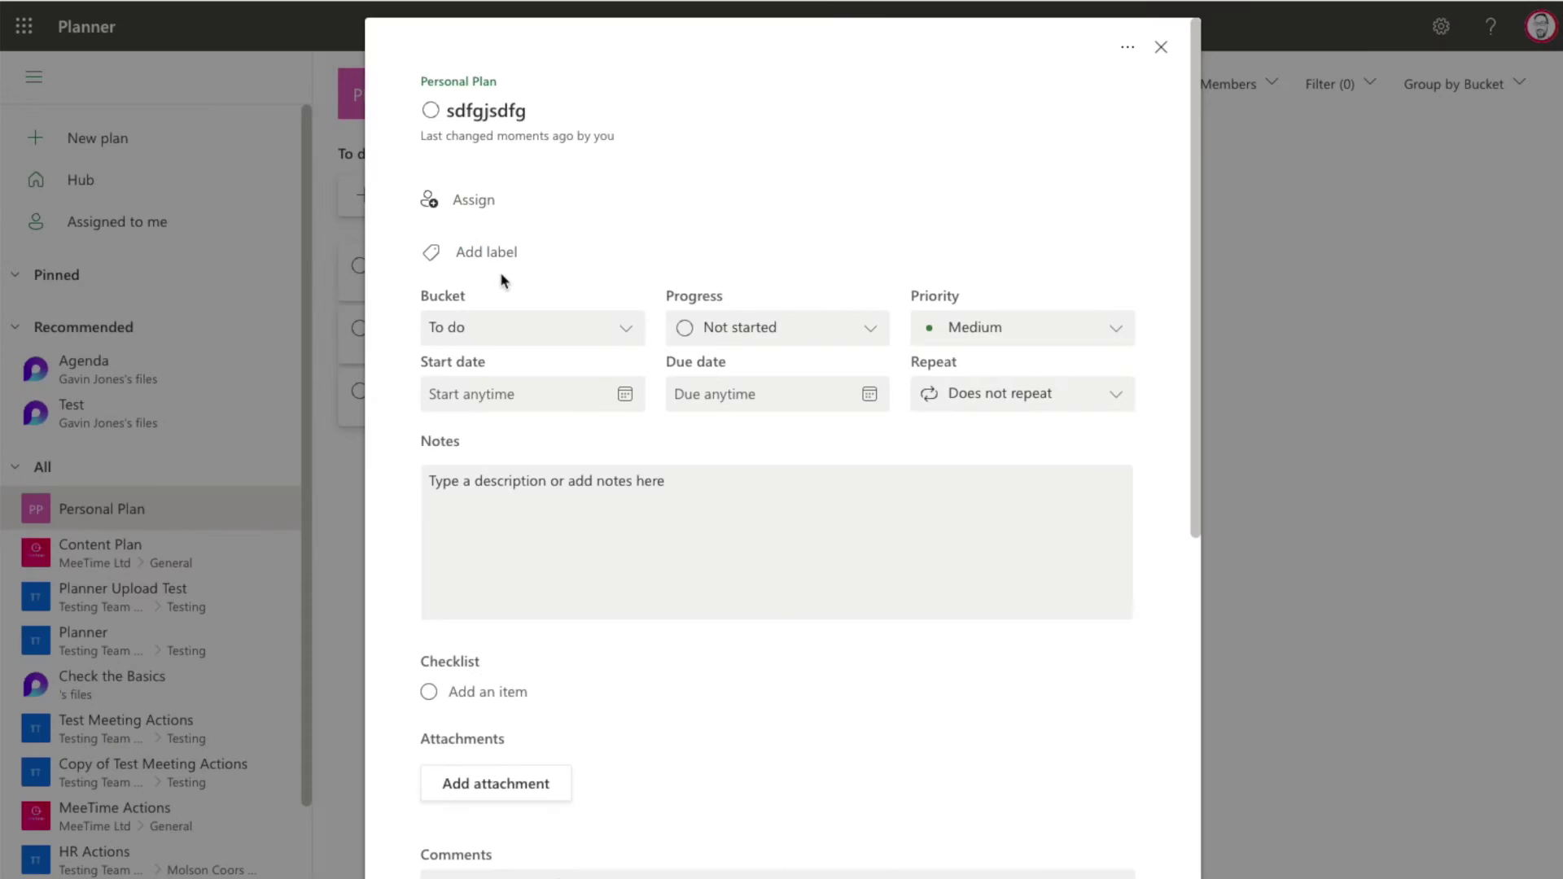
left_click(461, 197)
left_click(509, 338)
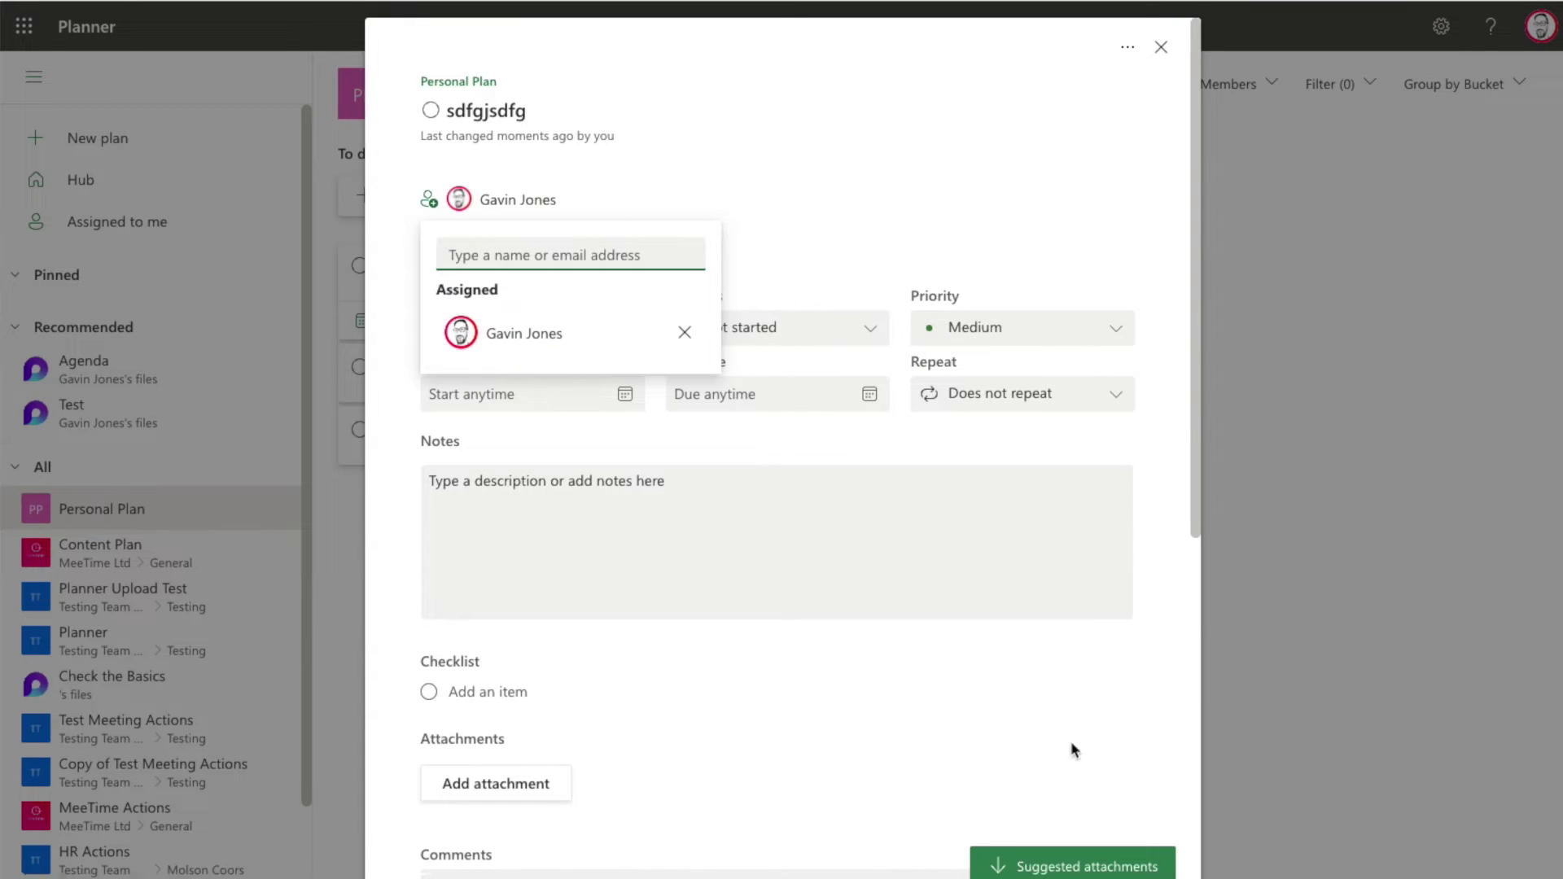
left_click(1159, 49)
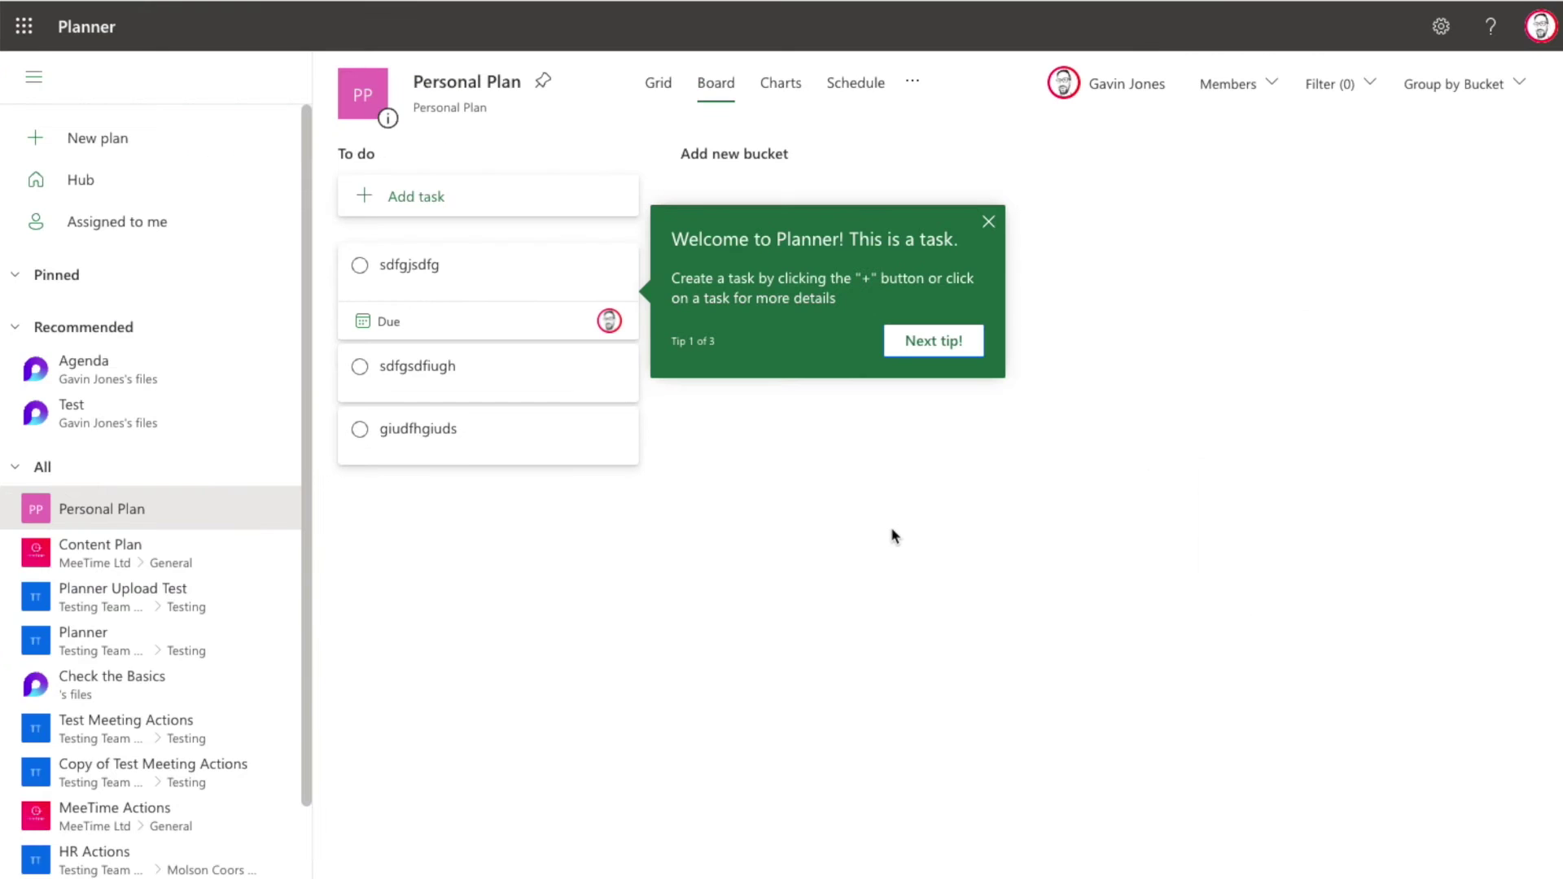
key("alt+Tab")
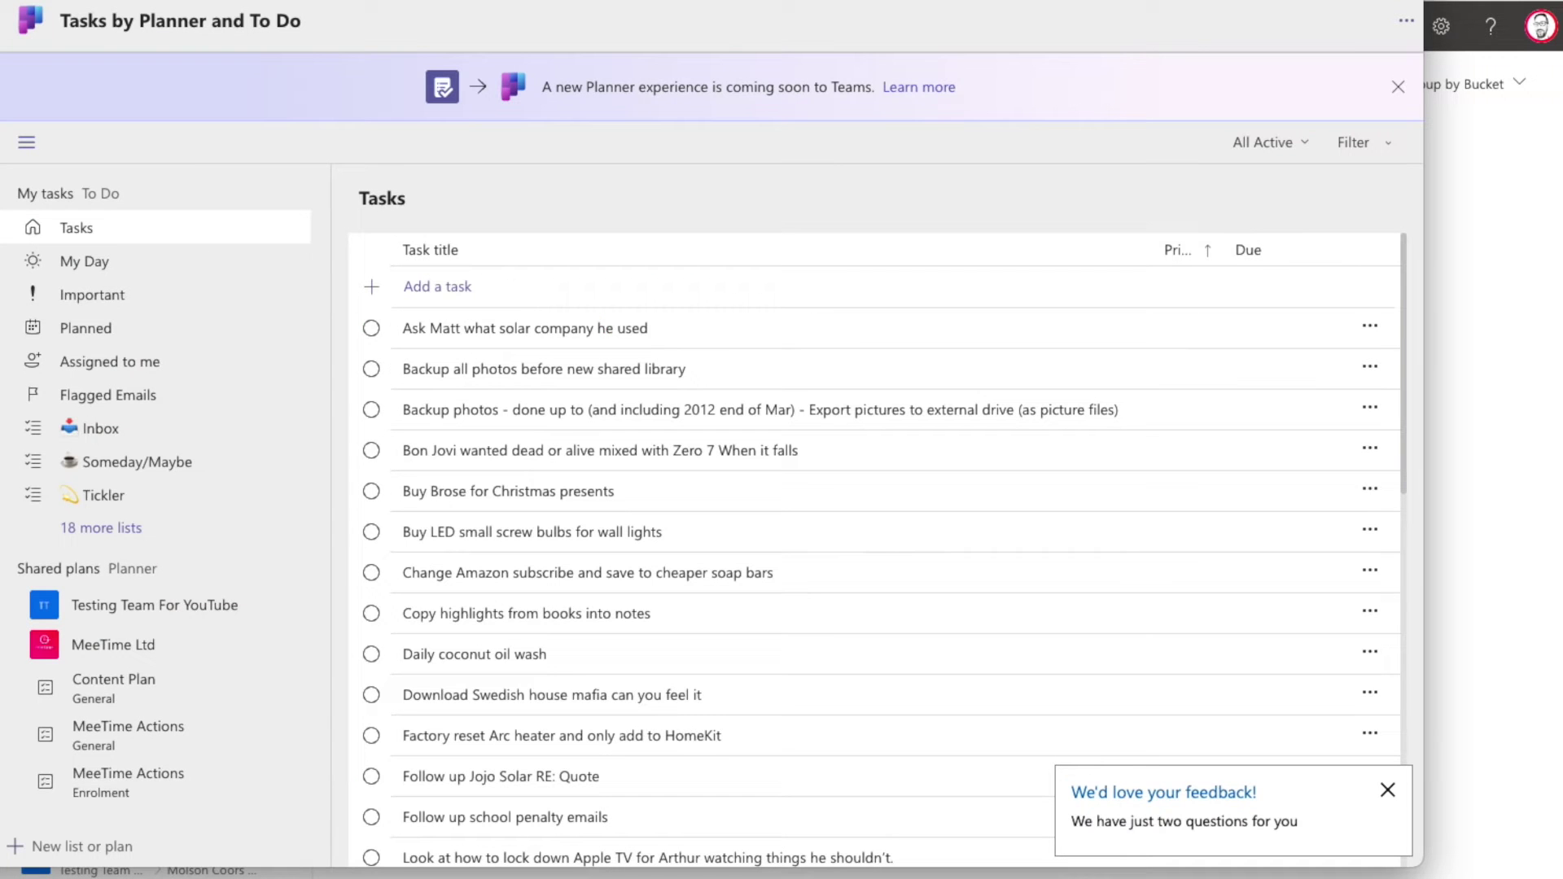
left_click(113, 360)
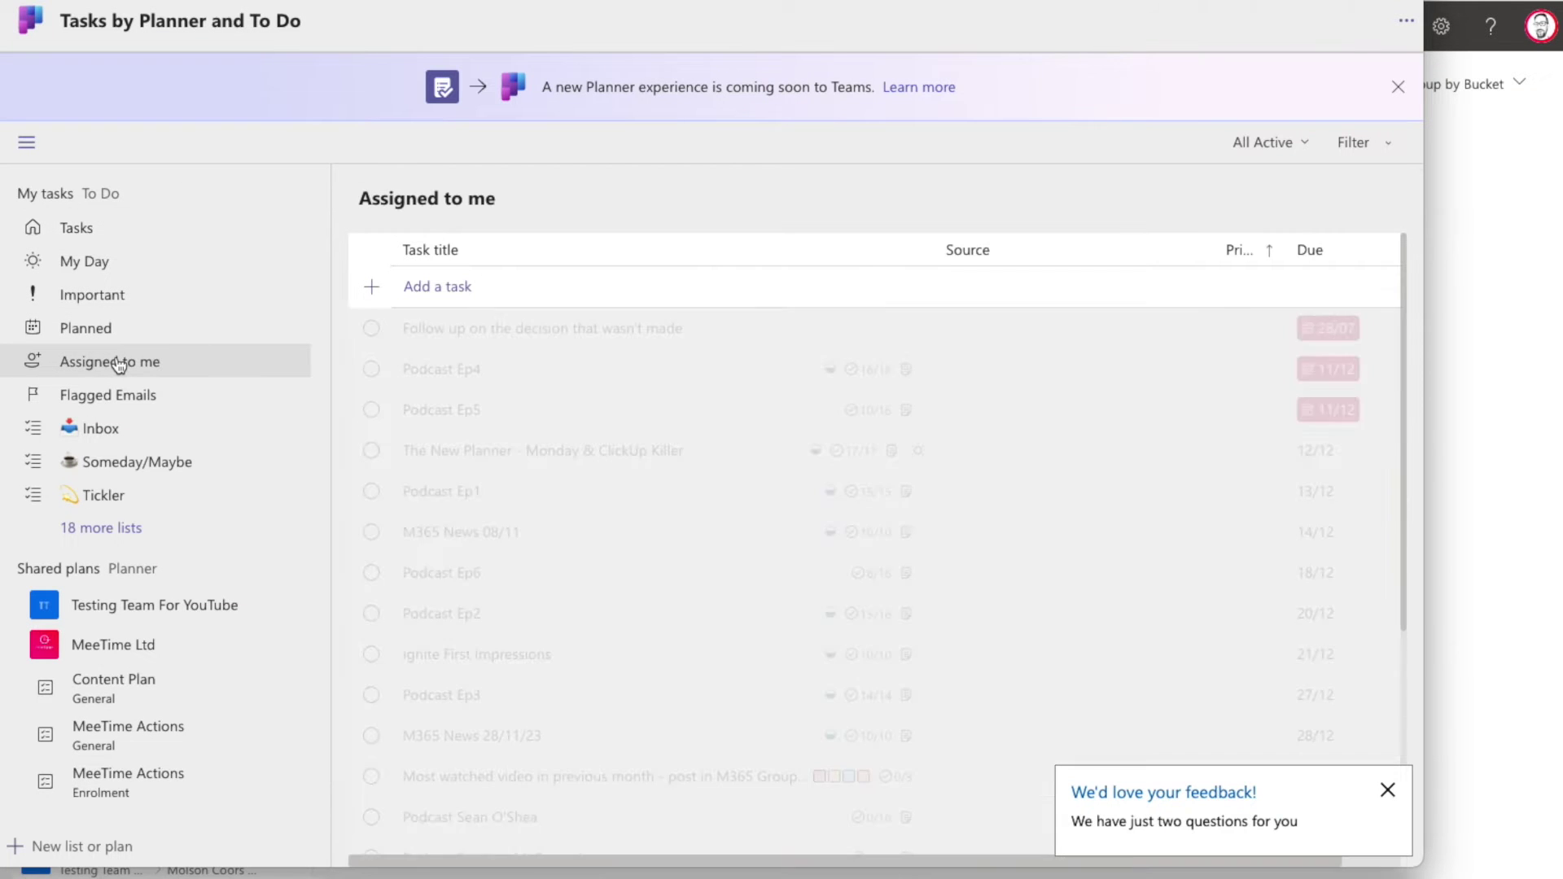
scroll(565, 454, "down", 5)
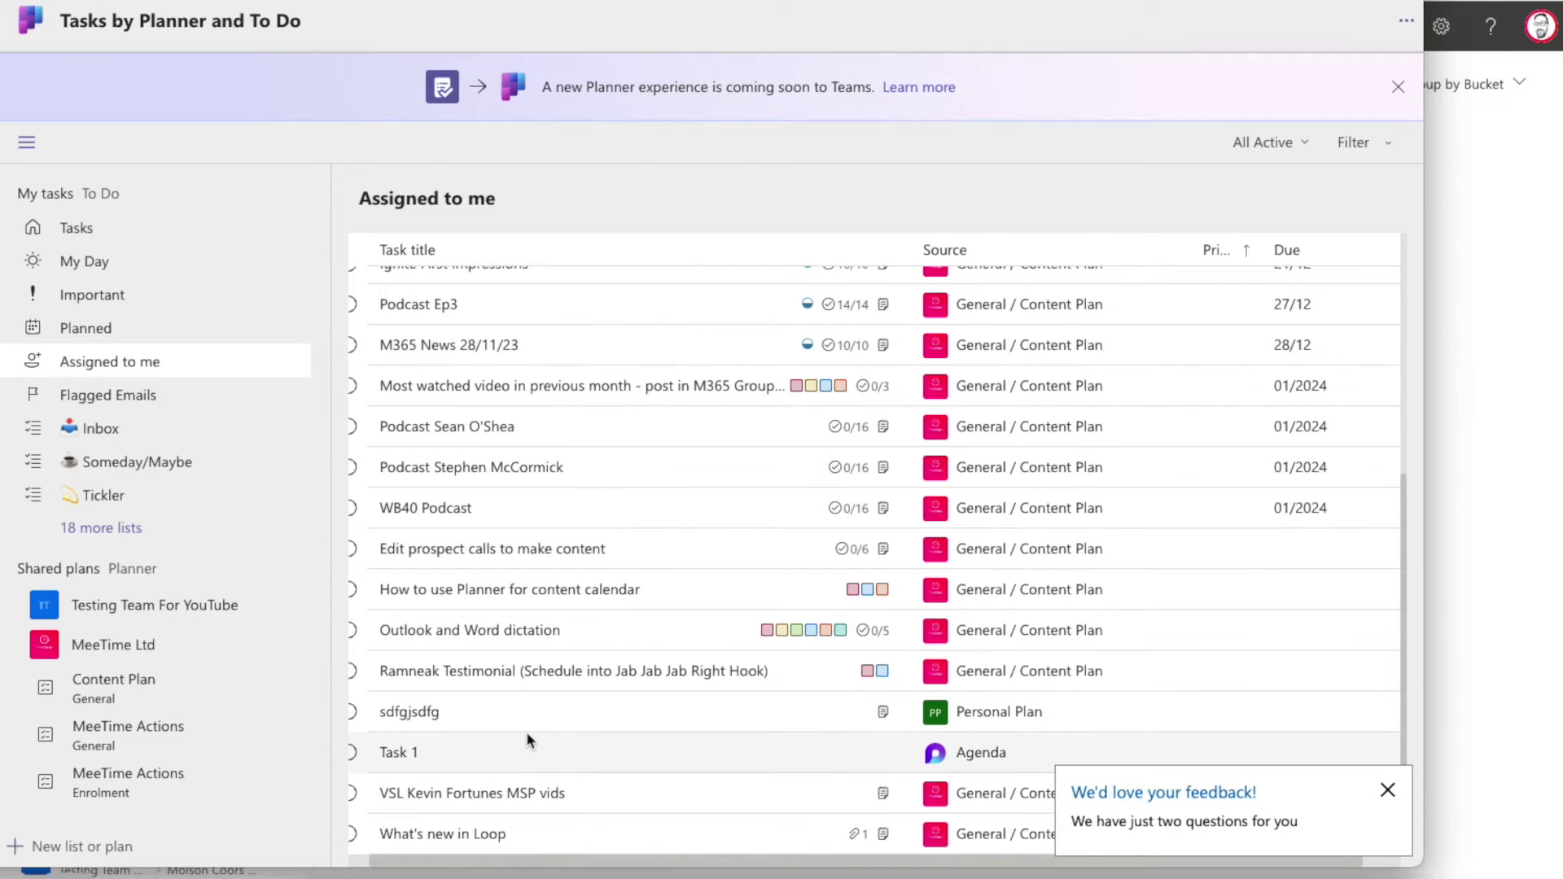
scroll(526, 731, "left", 1)
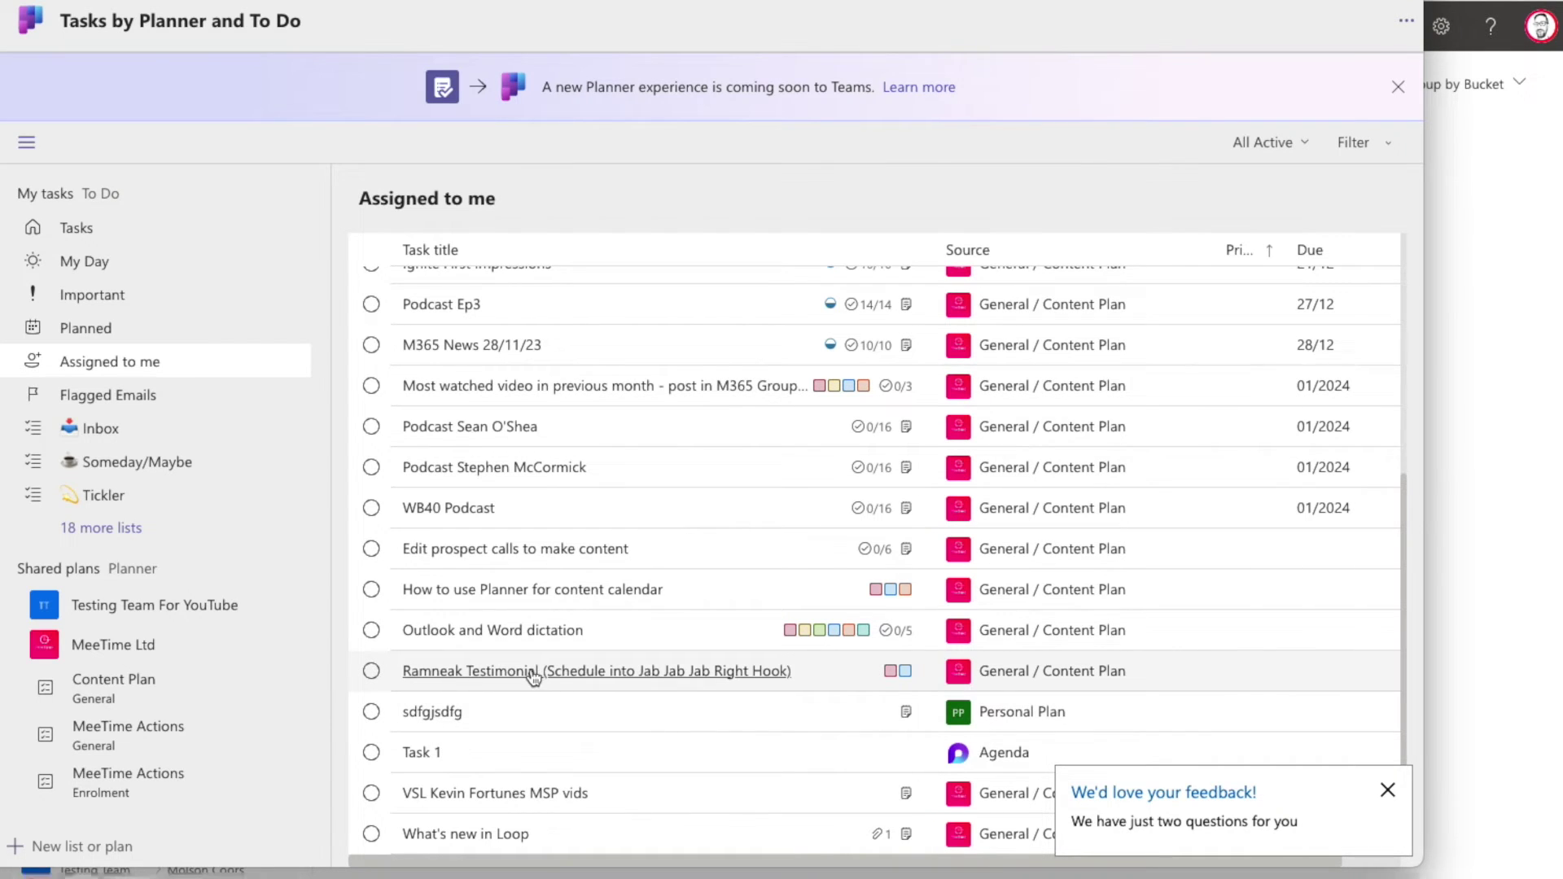
left_click(1477, 287)
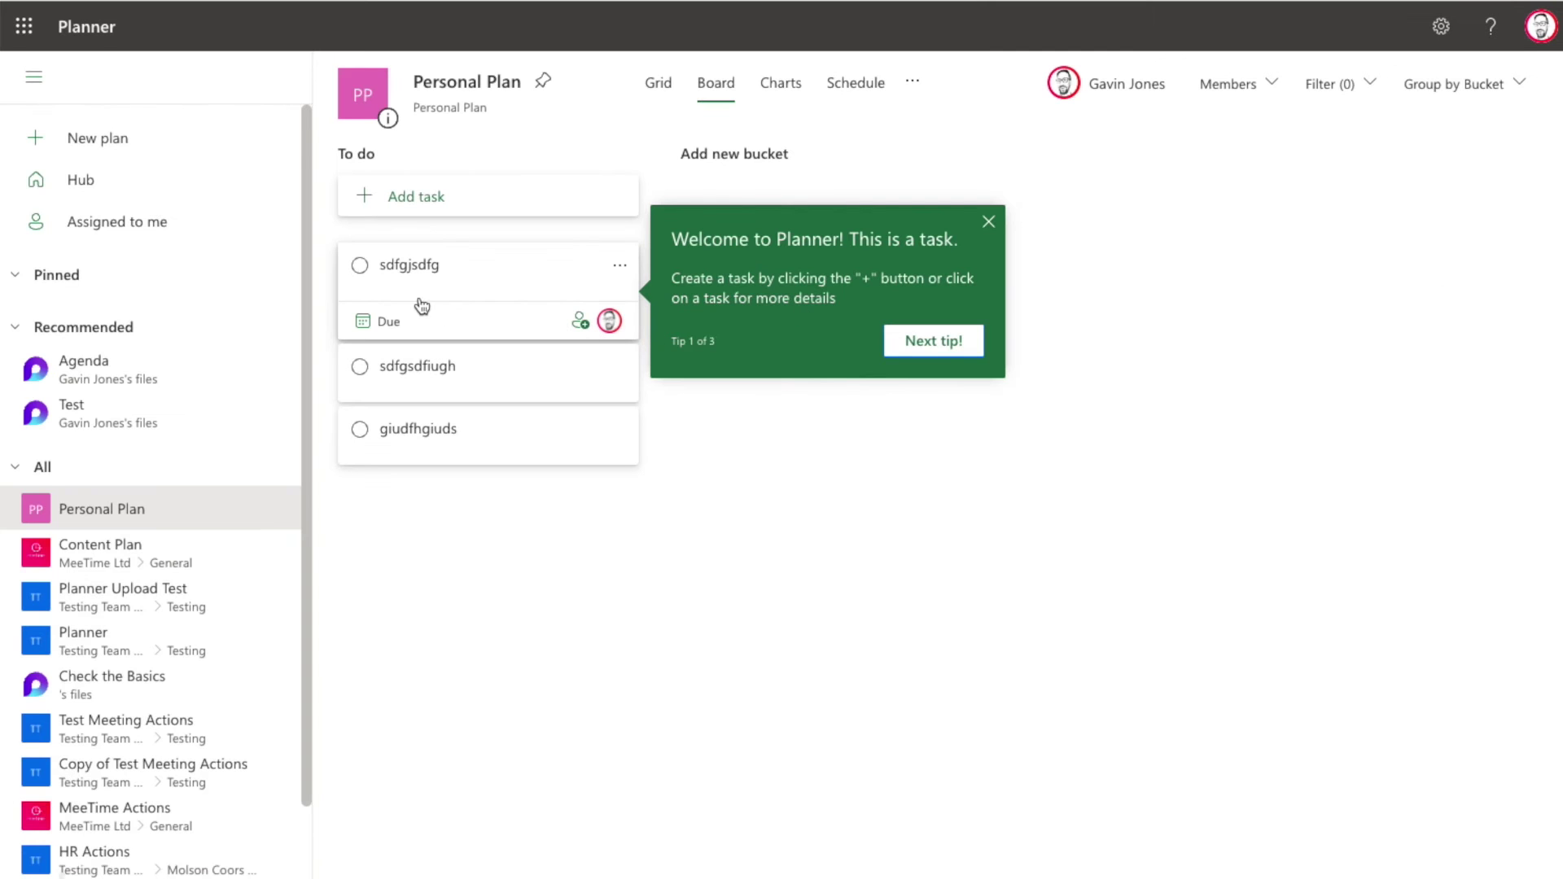